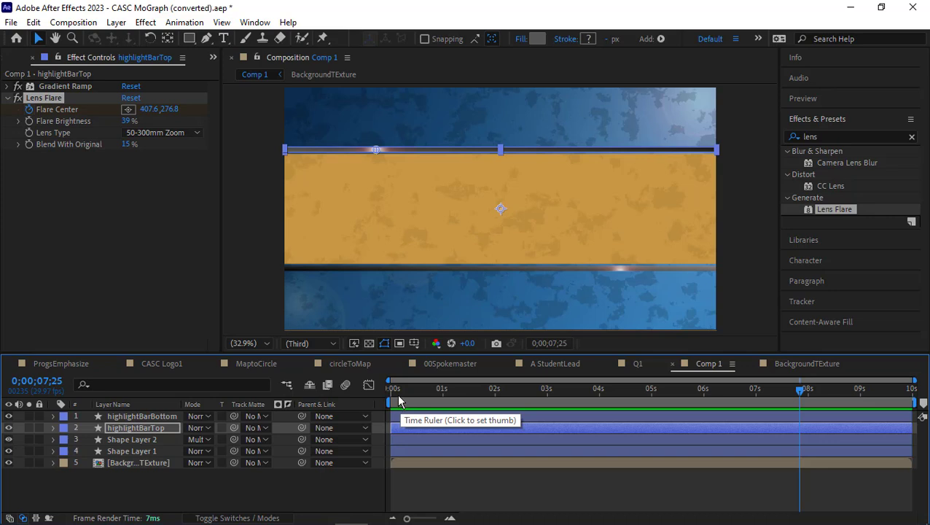
Step: Add a text layer reading "Text One" to Comp 1, with the current time at the start of the timeline
drag(400, 403, 375, 409)
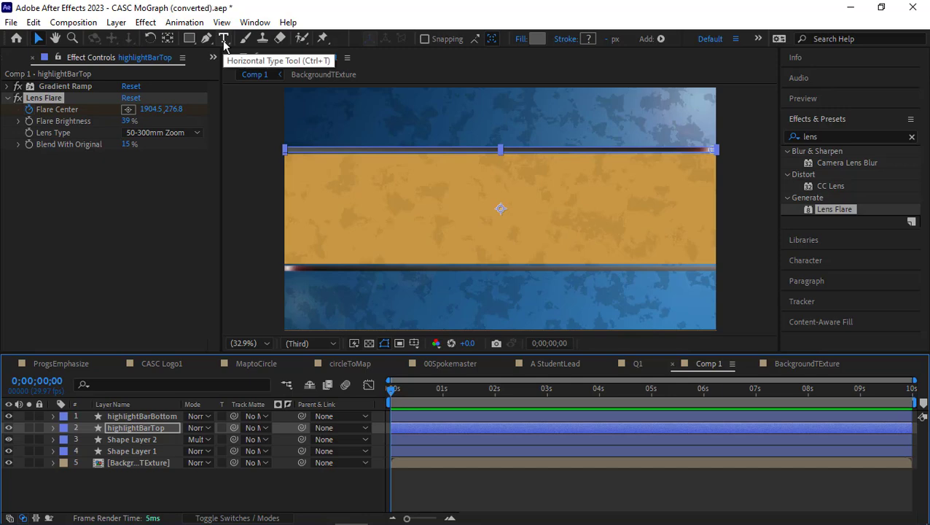
right_click(154, 476)
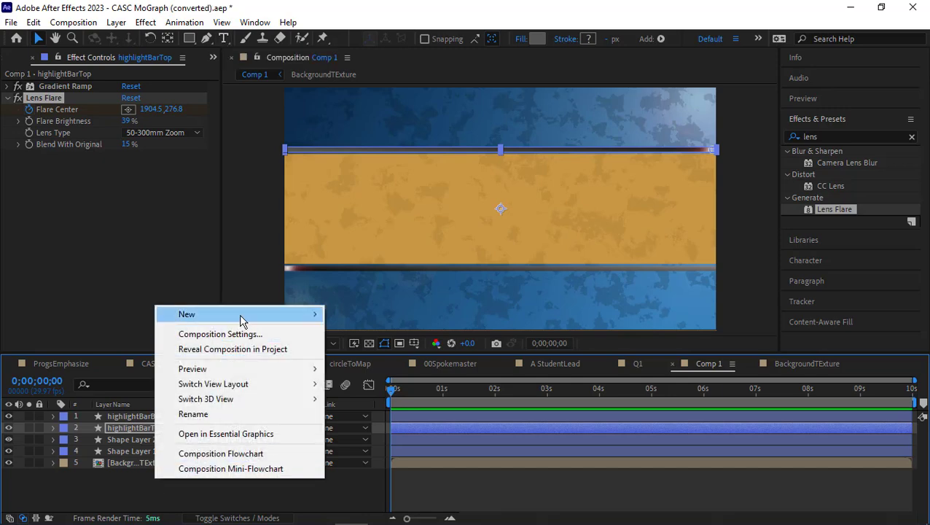
mouse_move(243, 320)
click(355, 333)
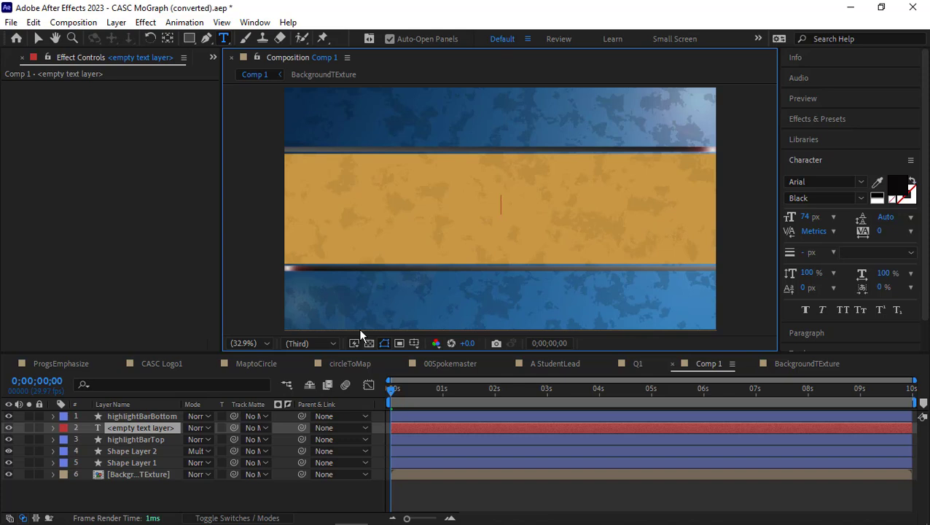
text(Test)
key(BackSpace)
text(x)
key(BackSpace)
key(BackSpace)
text(xt)
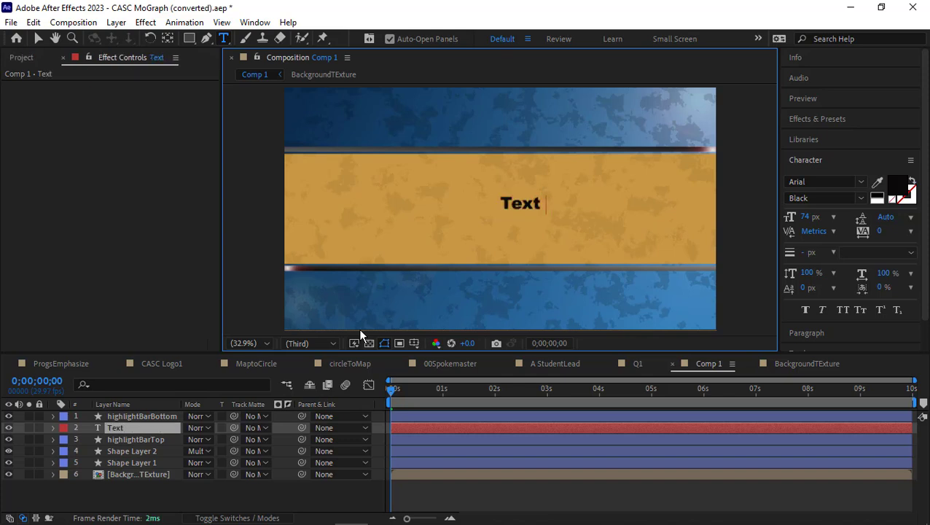
text( One)
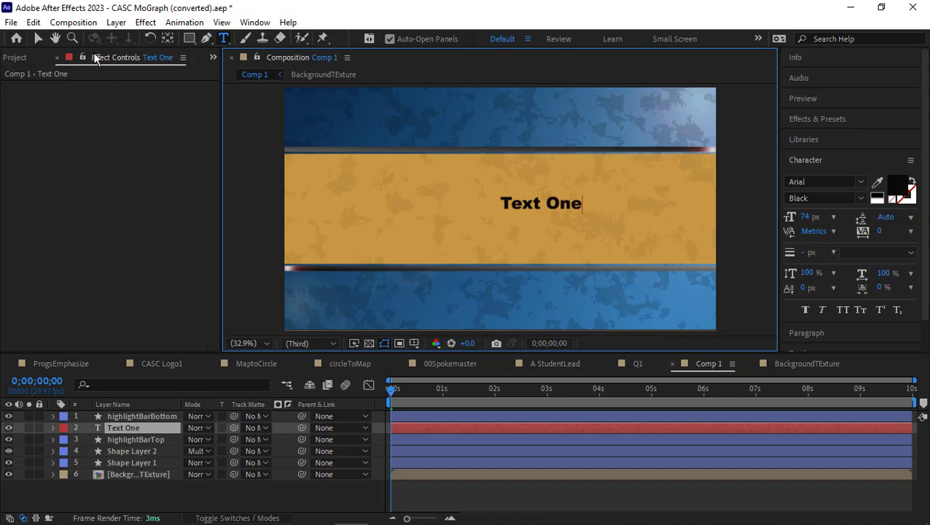
click(39, 38)
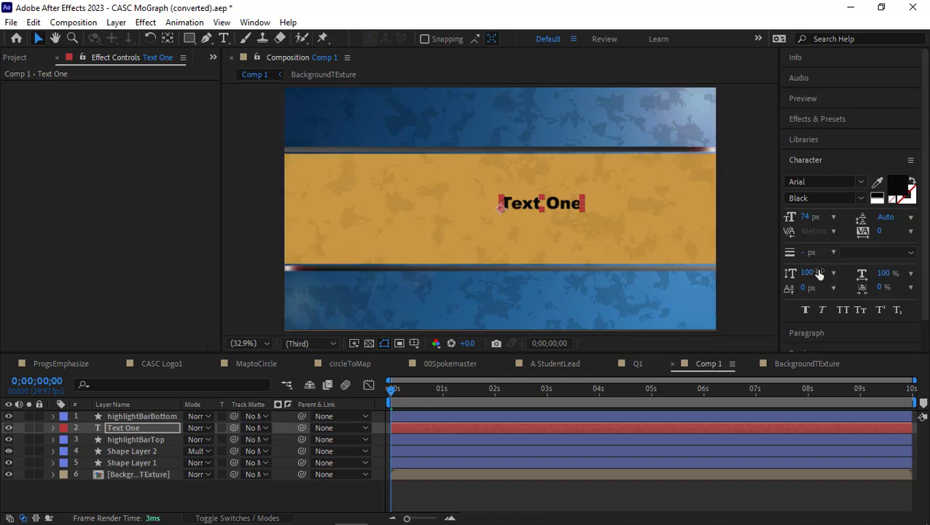
Step: Center the paragraph alignment of the Text One layer and bring up the Align controls
scroll(824, 256, down, 1)
click(820, 299)
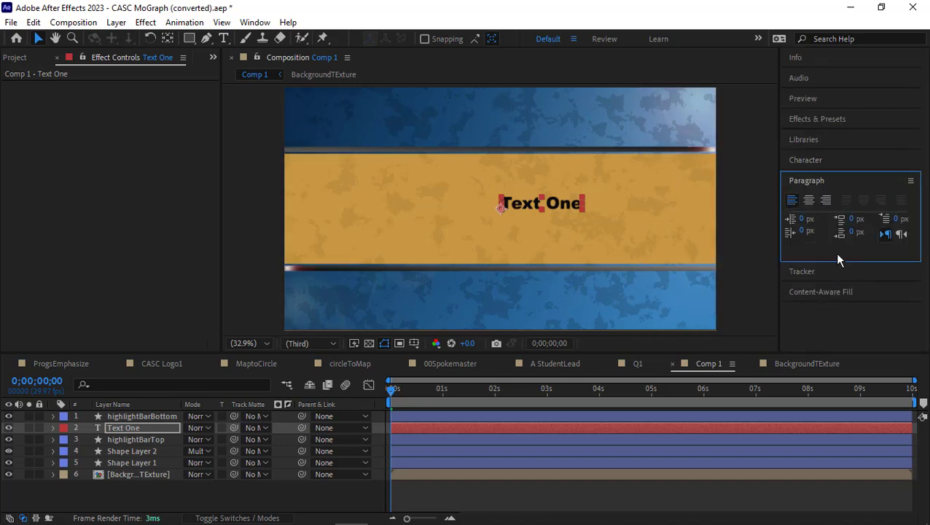
click(808, 202)
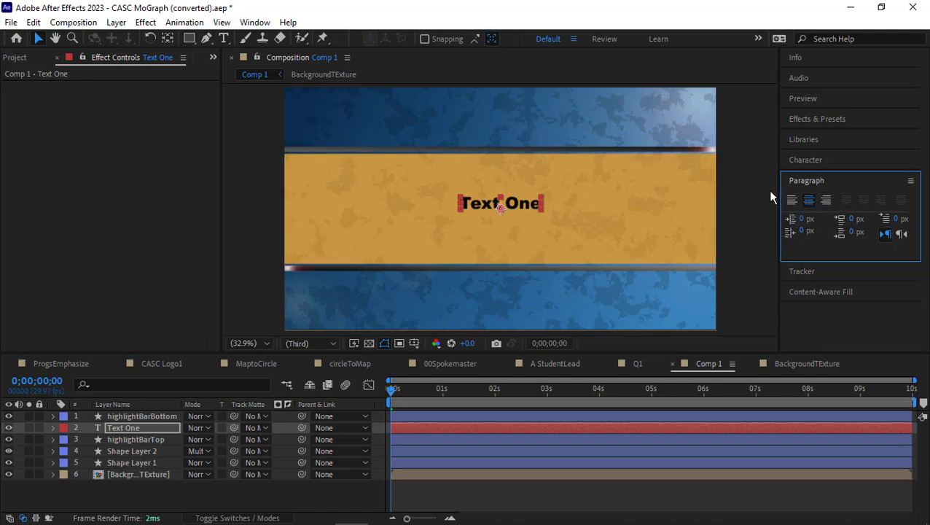
click(256, 23)
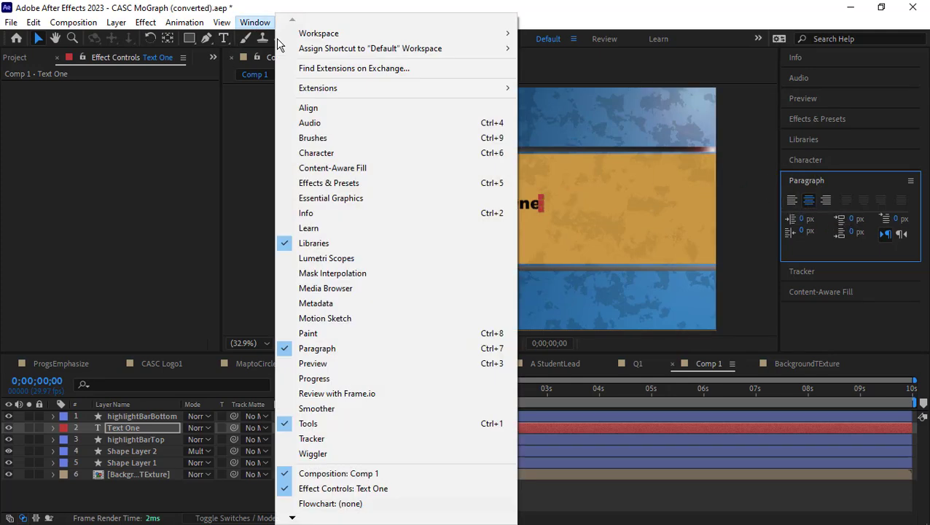
click(314, 110)
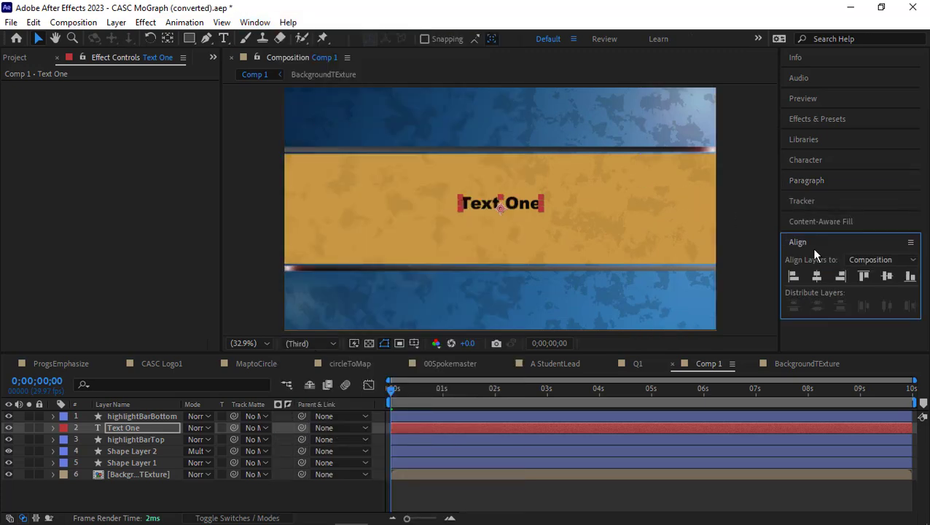
Step: Try aligning Text One to the composition's left edge, horizontal center, right edge and top edge
click(793, 277)
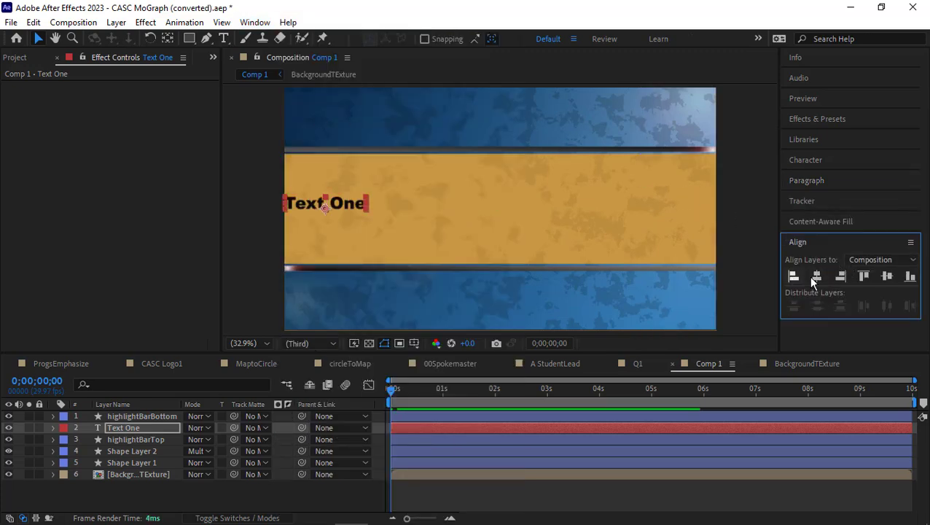
click(817, 277)
click(840, 277)
click(863, 276)
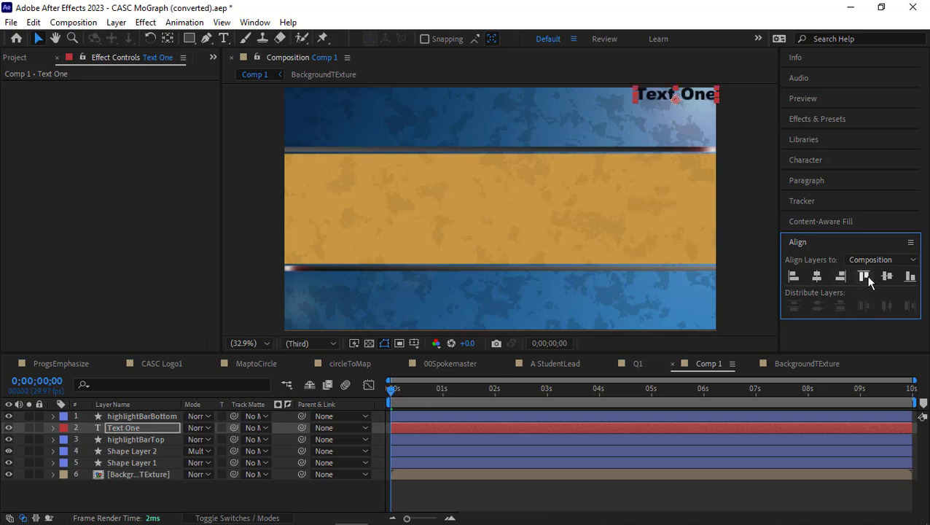
Step: Center the Text One layer horizontally and vertically in the composition, and raise it to a Y position of 499.5
click(817, 276)
click(886, 277)
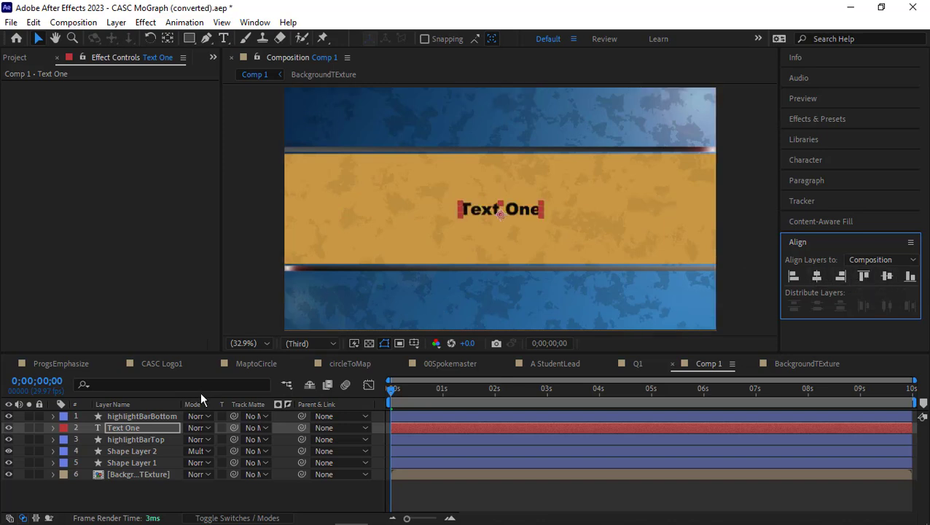
key(t)
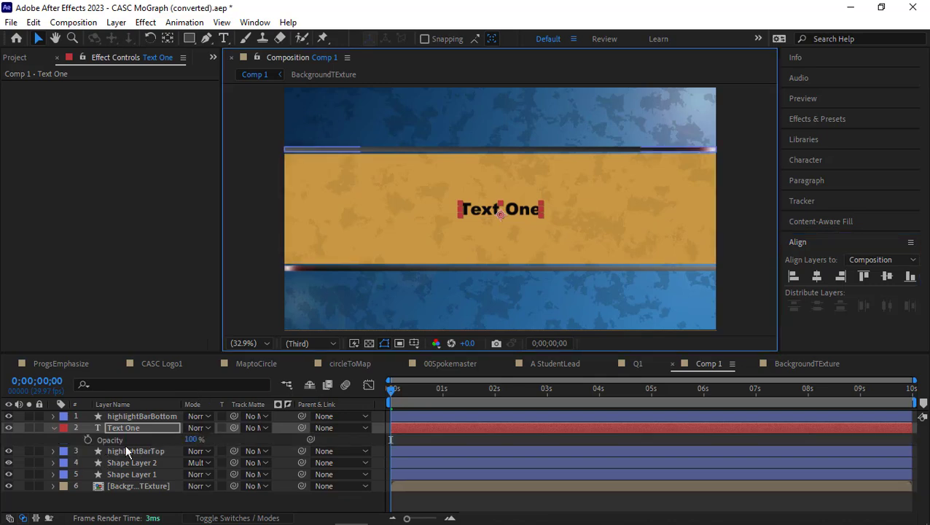
key(p)
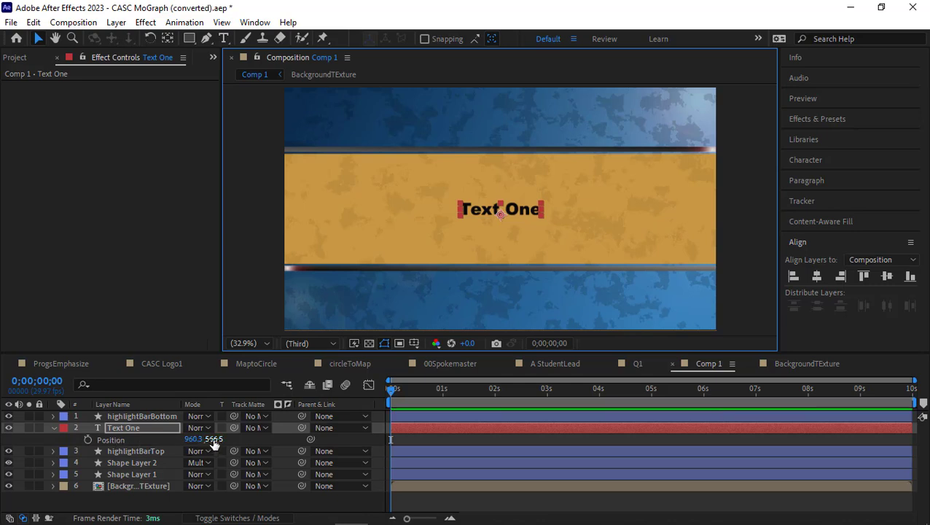
drag(214, 444, 163, 443)
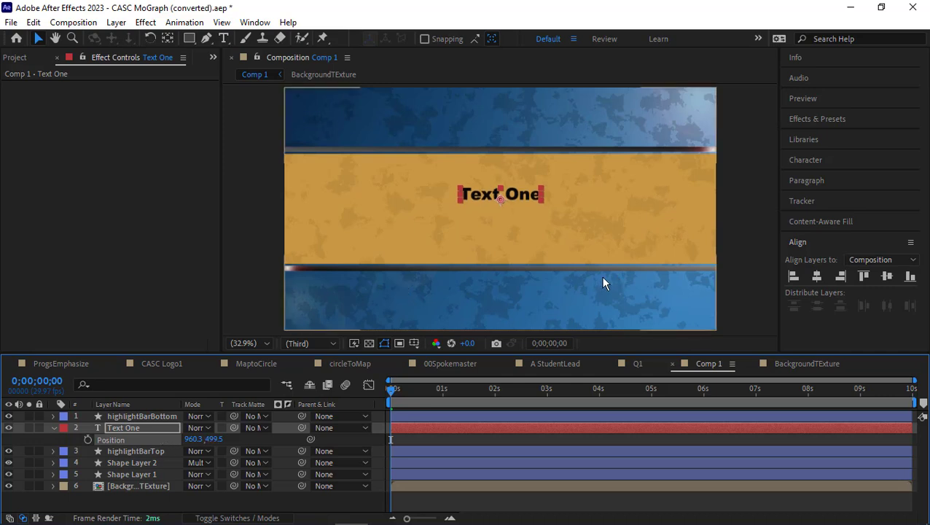
Step: Enlarge the Text One lettering to a font size of 111 px
double_click(511, 194)
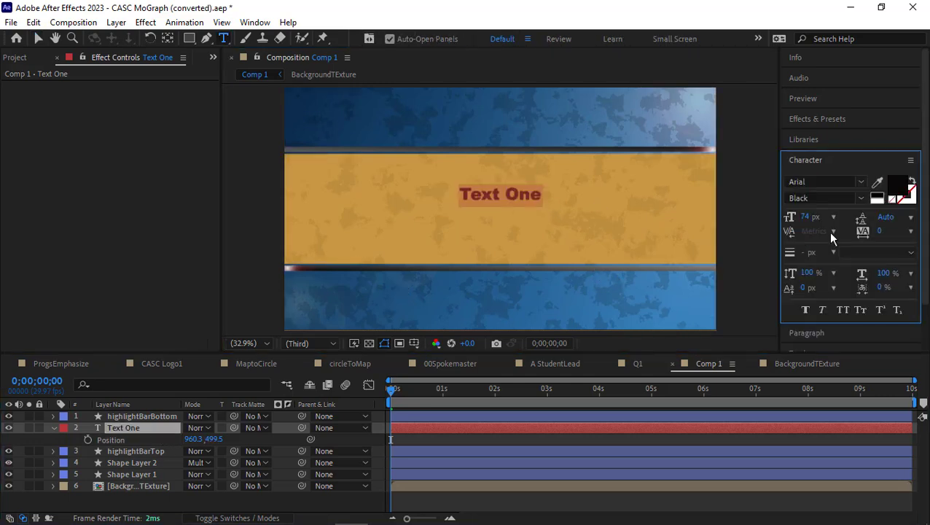
drag(804, 221, 831, 217)
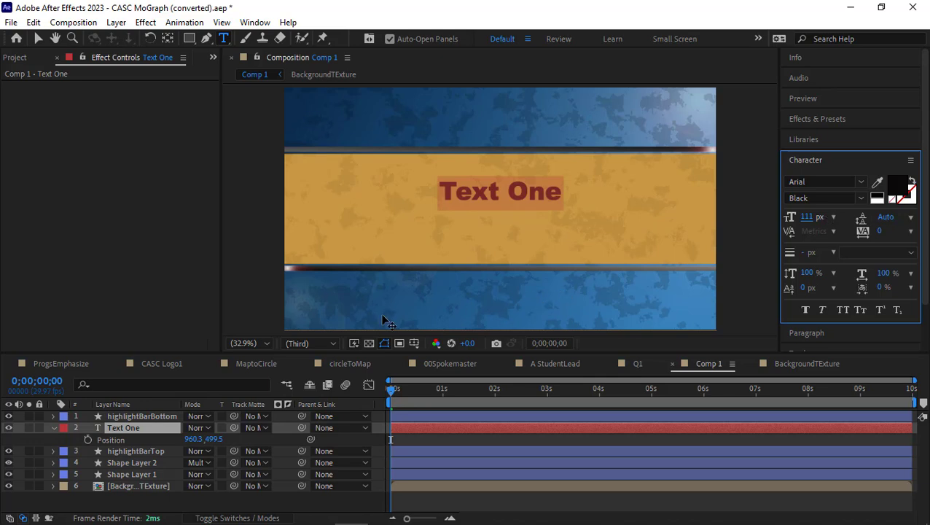
click(40, 40)
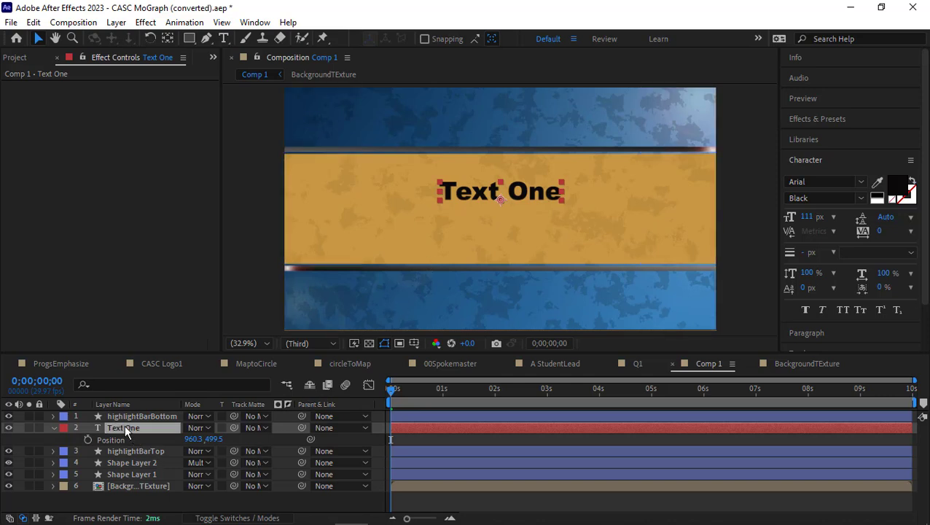
Step: Duplicate the Text One layer, rename the copy "Text Two", and reveal the layers' Position properties
key(ctrl+d)
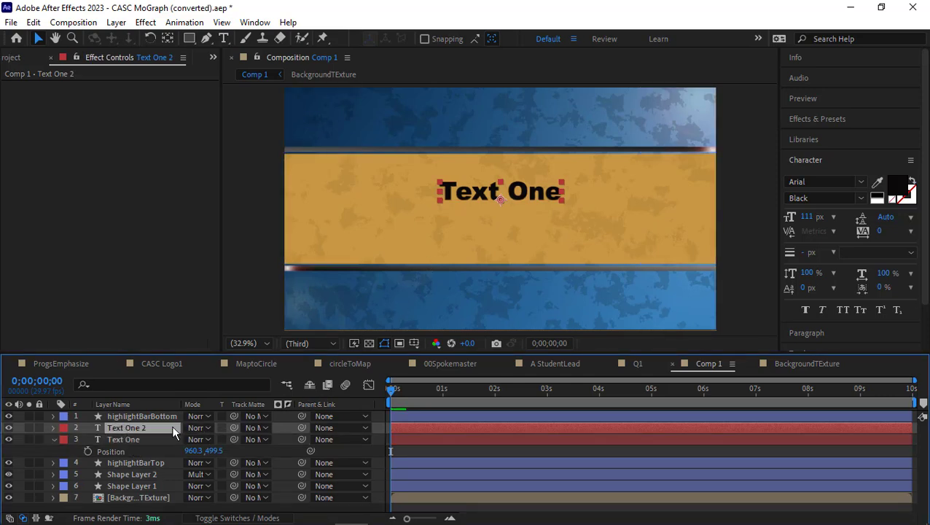
right_click(145, 427)
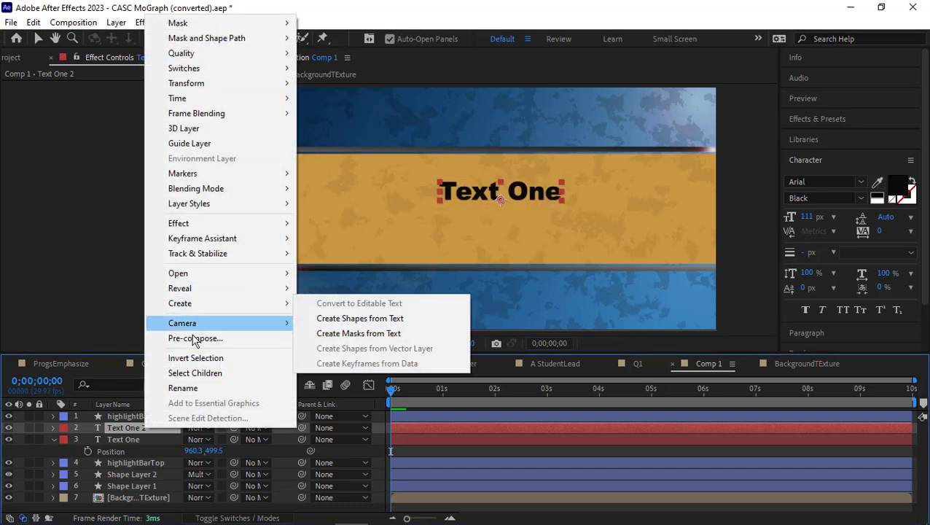
click(195, 387)
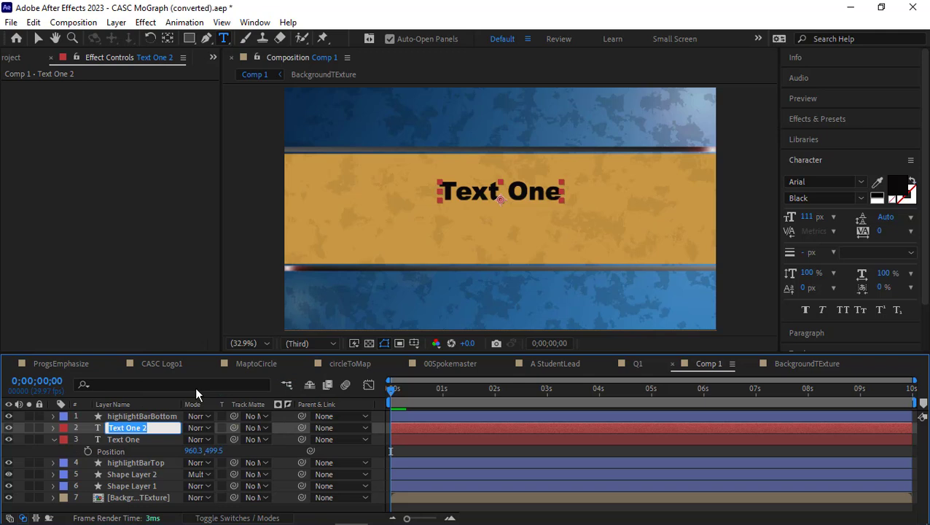
text(Text Two)
key(Return)
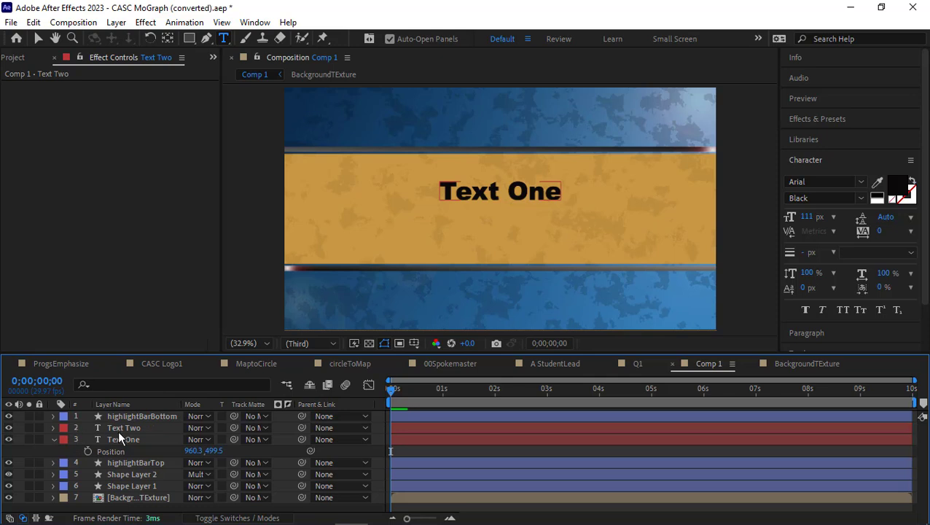
key(p)
click(233, 427)
drag(234, 427, 249, 428)
key(ctrl+z)
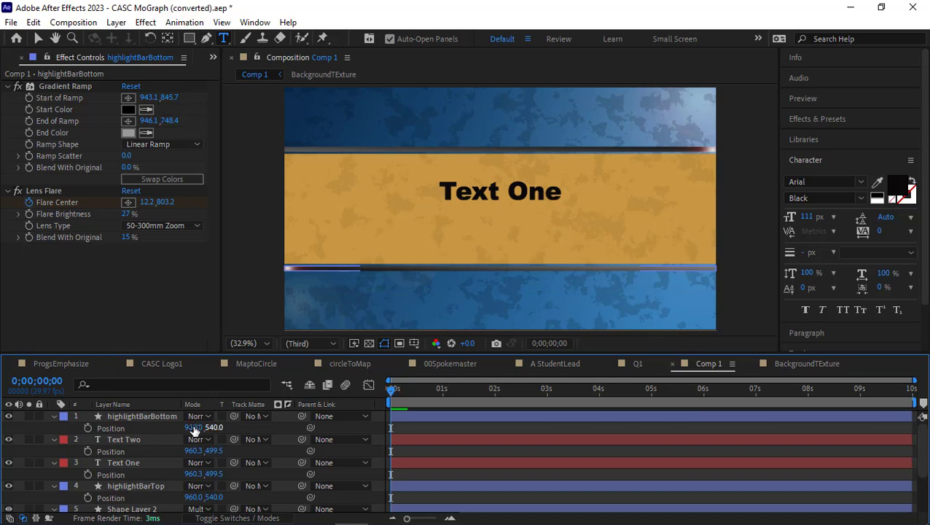
Step: Lower the Text Two layer beneath the first line to a Y position of 614.5
click(142, 438)
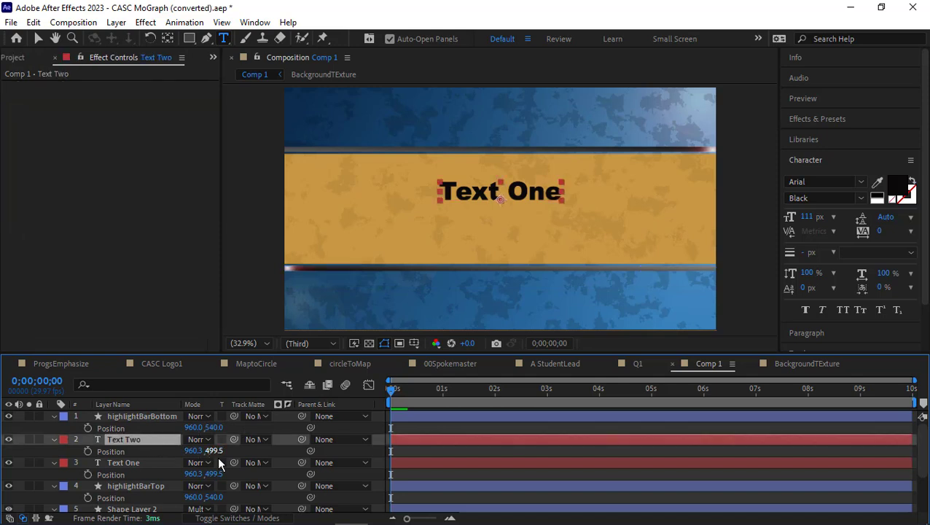
drag(214, 451, 292, 449)
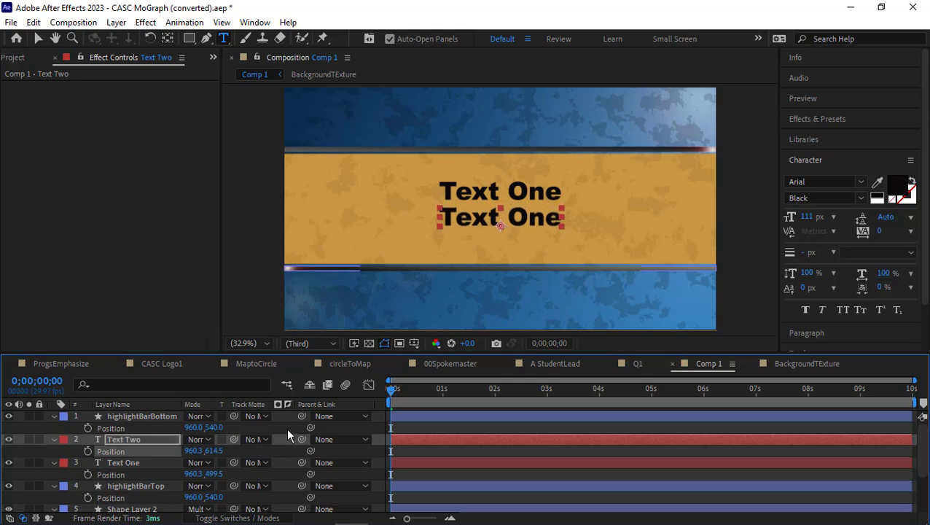
Step: Set the Text Two layer's fill color to white, using the title in the Q1 composition as reference
click(636, 364)
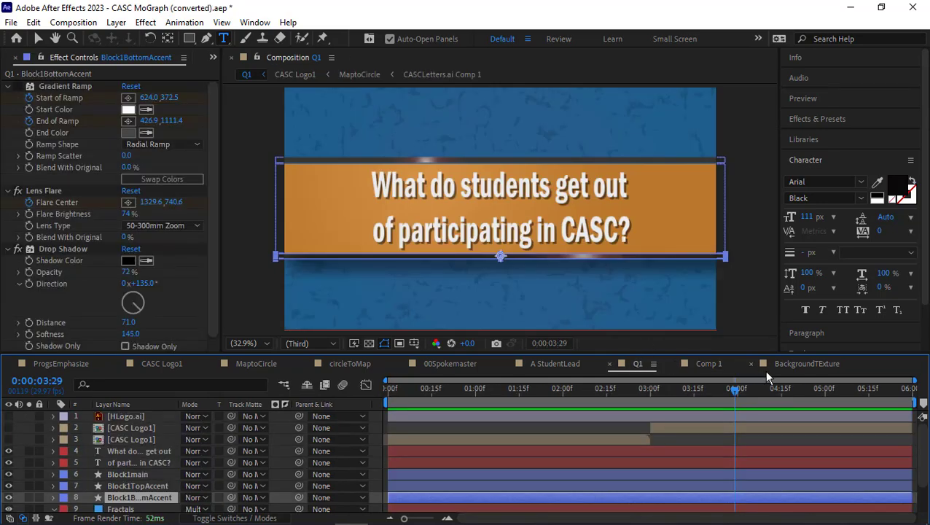
click(724, 365)
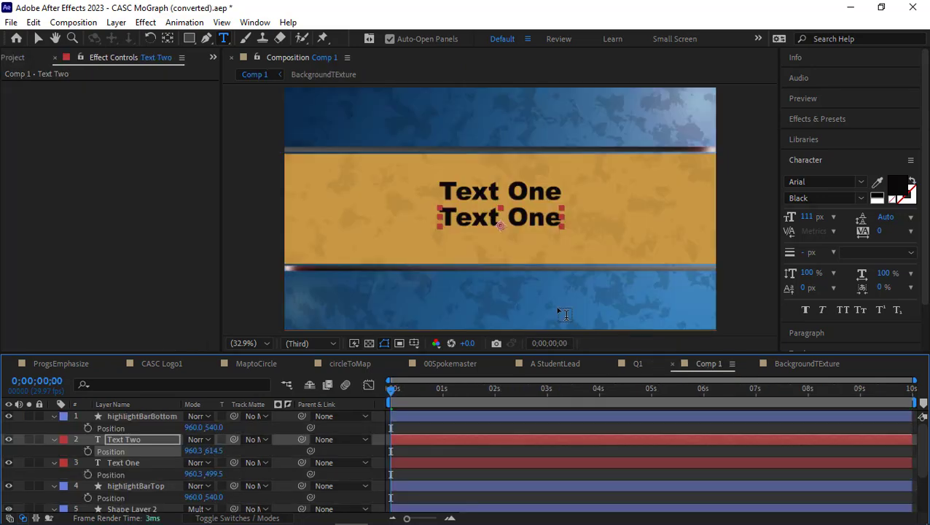
click(899, 191)
drag(421, 237, 301, 200)
drag(395, 168, 581, 257)
mouse_move(515, 272)
mouse_down()
mouse_move(491, 299)
mouse_move(490, 326)
mouse_move(487, 264)
mouse_up()
click(785, 270)
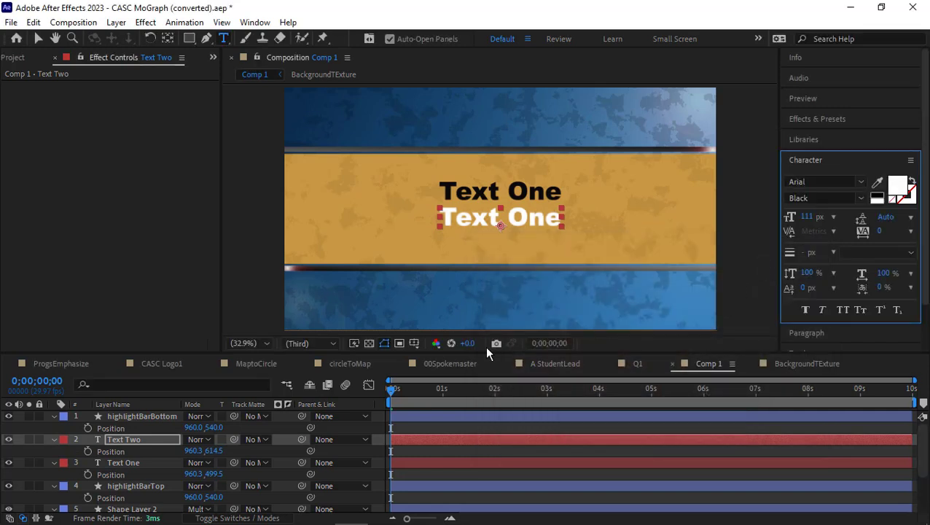
Step: Find the Drop Shadow effect with the search term "drop sh" and apply it to the Text Two layer
click(807, 118)
click(828, 136)
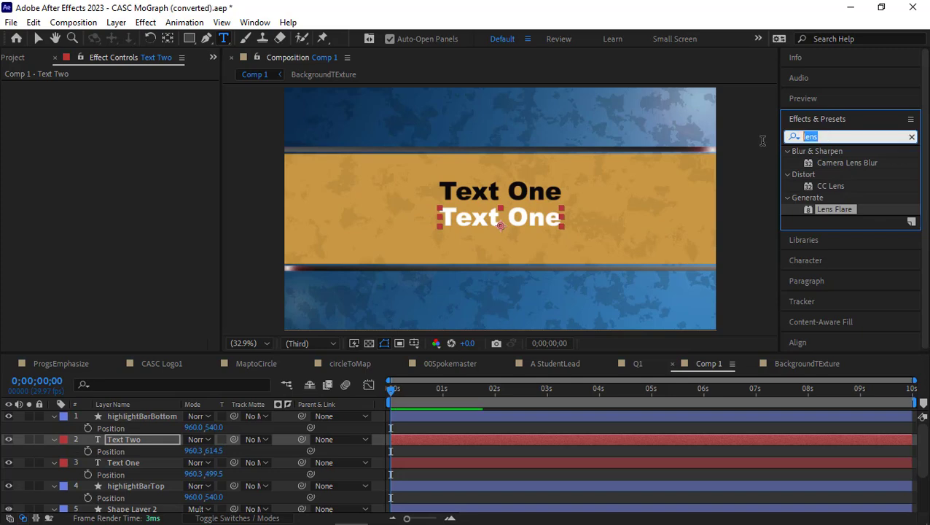
text(drop)
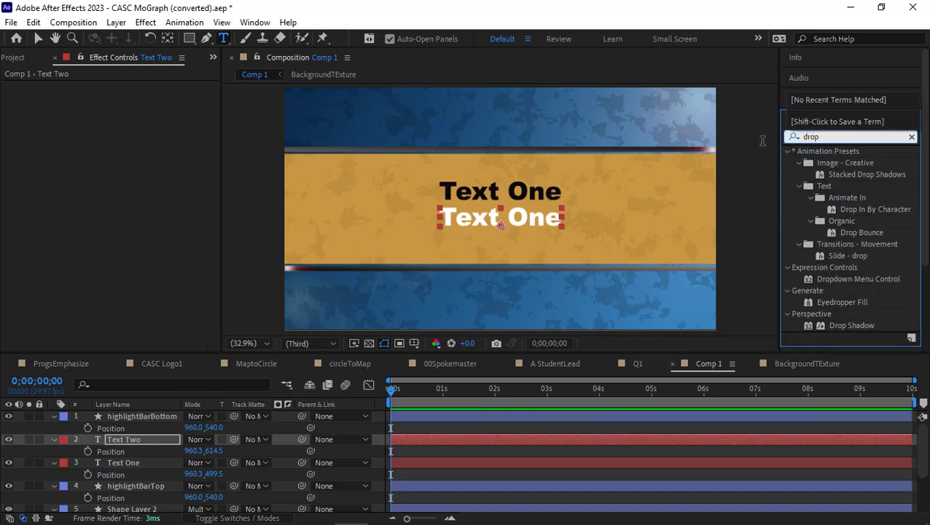
click(145, 23)
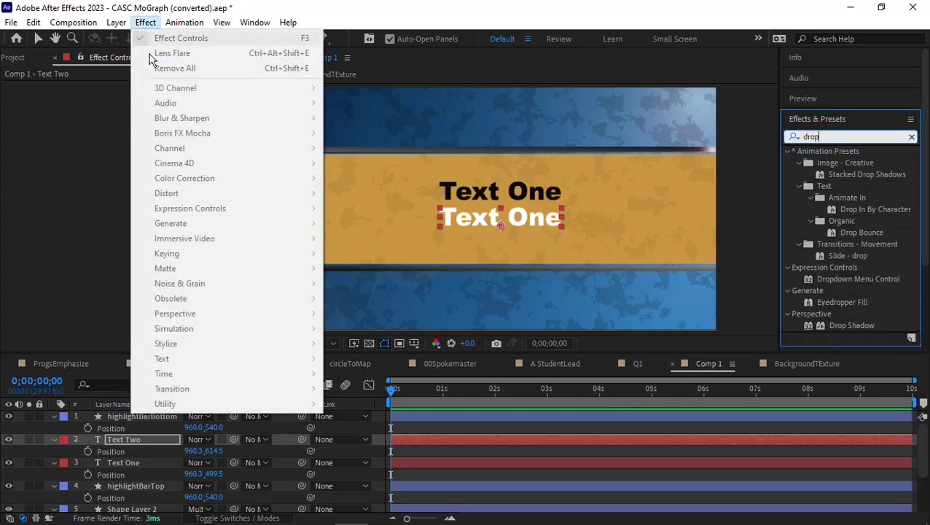
click(428, 12)
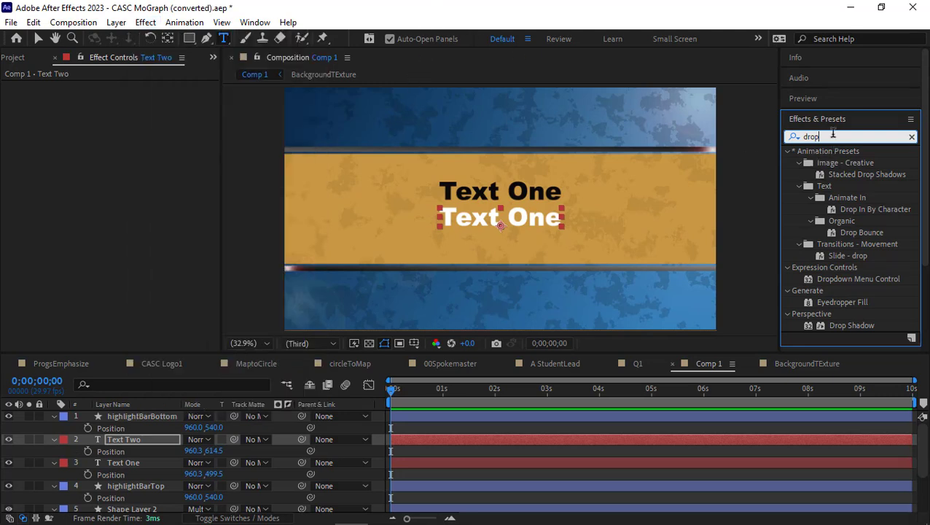
text(sh)
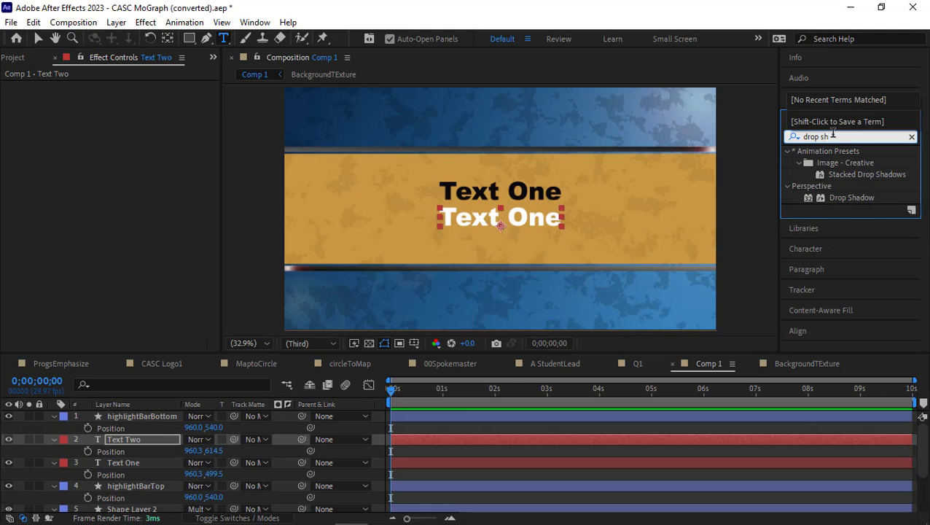
drag(827, 197, 468, 228)
key(v)
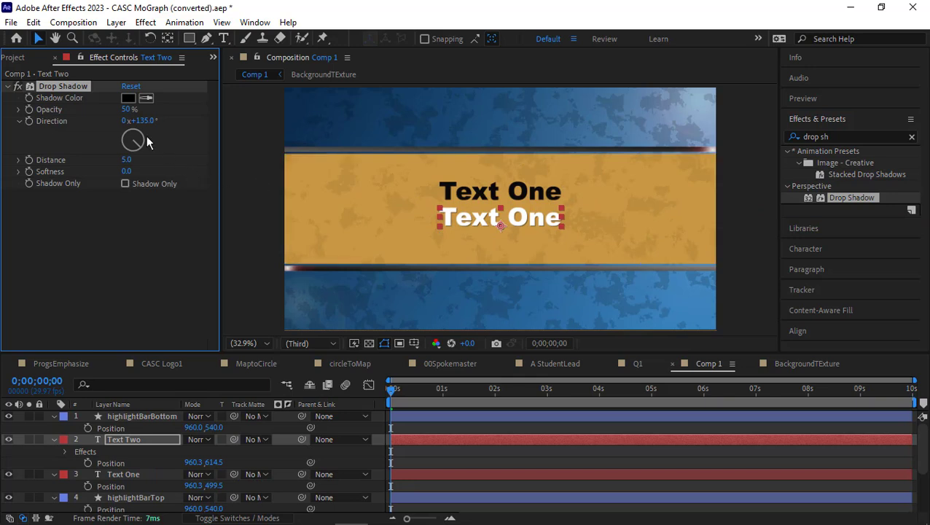
Step: Set the Drop Shadow distance of the Text Two layer to 14
drag(127, 159, 129, 159)
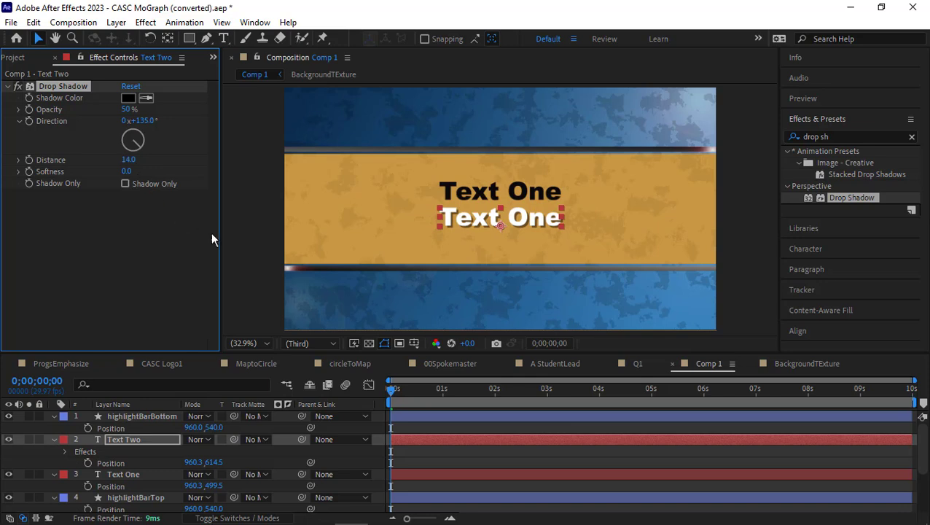
click(237, 241)
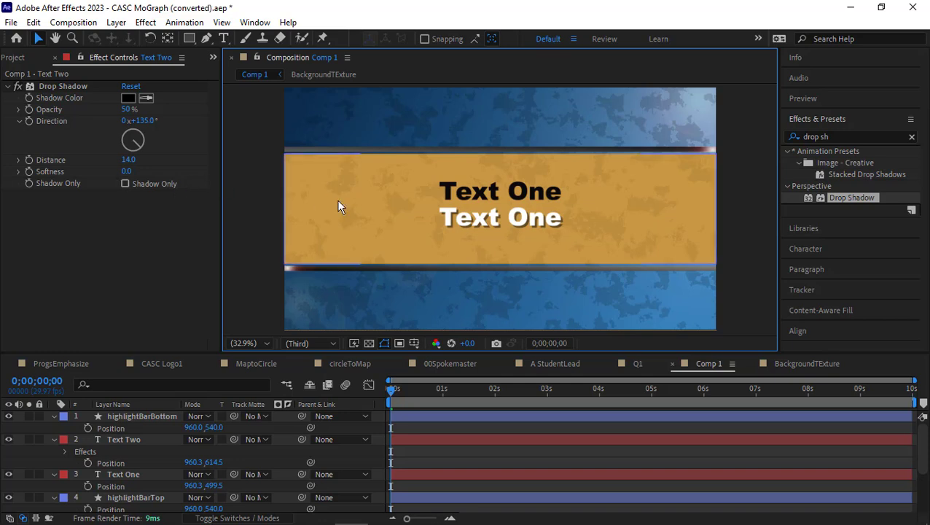
Step: Set the fill color of the Text One layer to F5F5F5
click(444, 189)
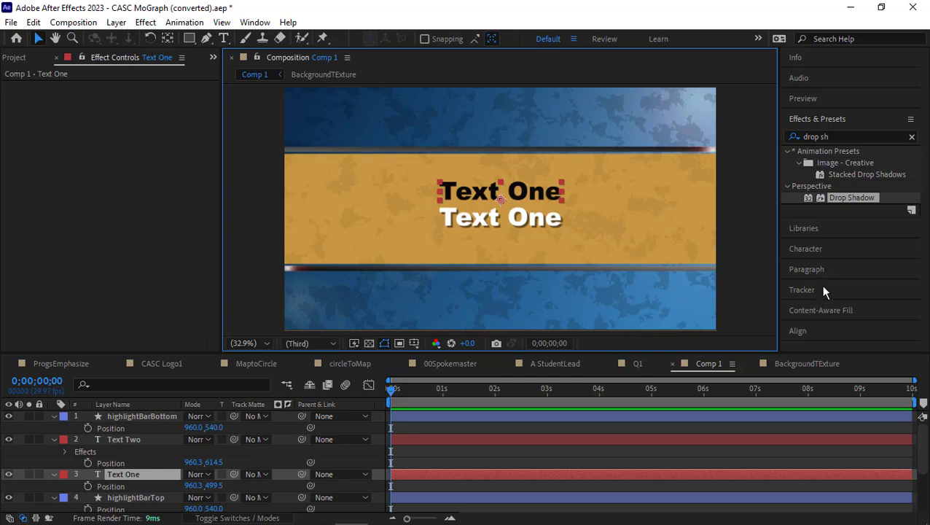
click(819, 250)
click(899, 190)
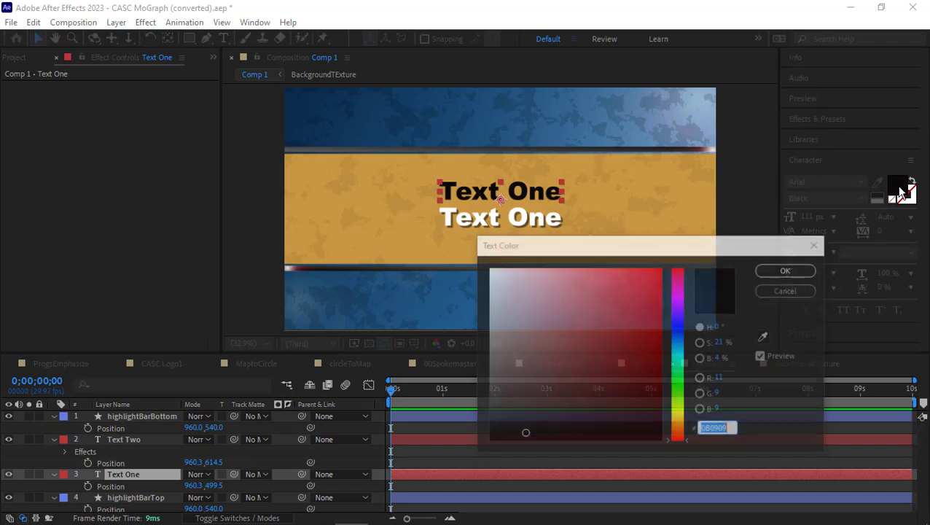
text(F5F5F5)
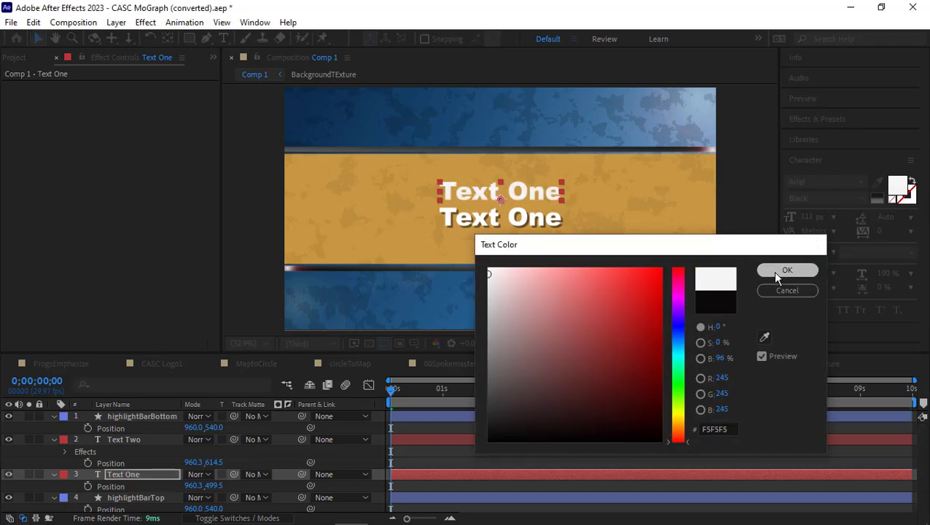
click(775, 272)
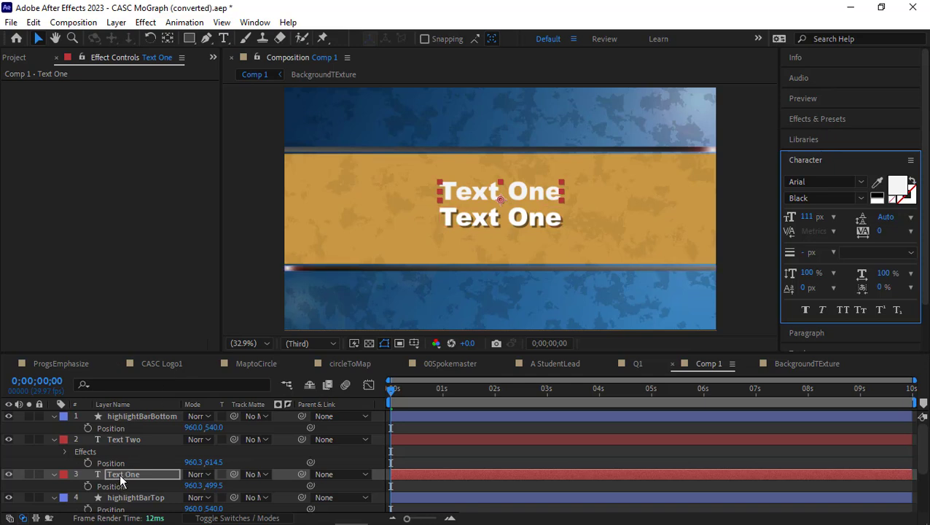
Step: Copy the Drop Shadow effect from the Text Two layer onto the Text One layer
click(111, 438)
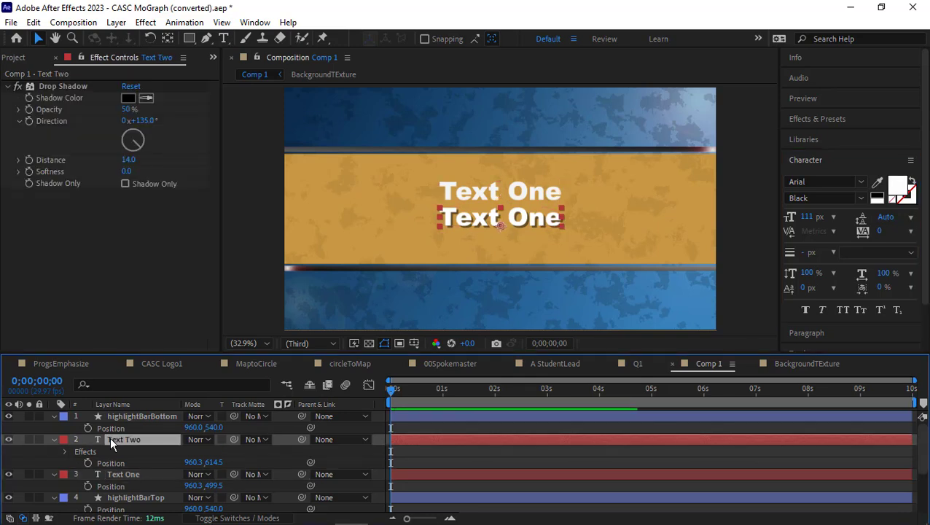
click(85, 452)
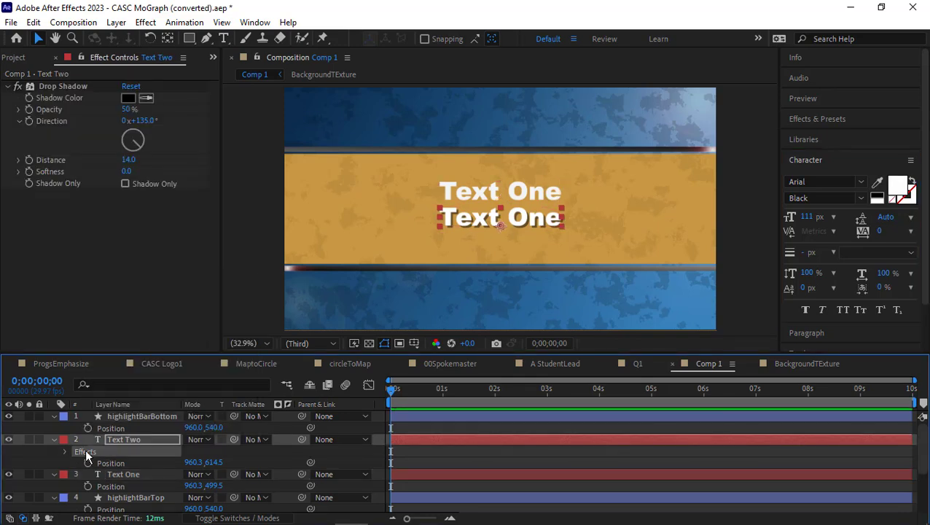
click(105, 475)
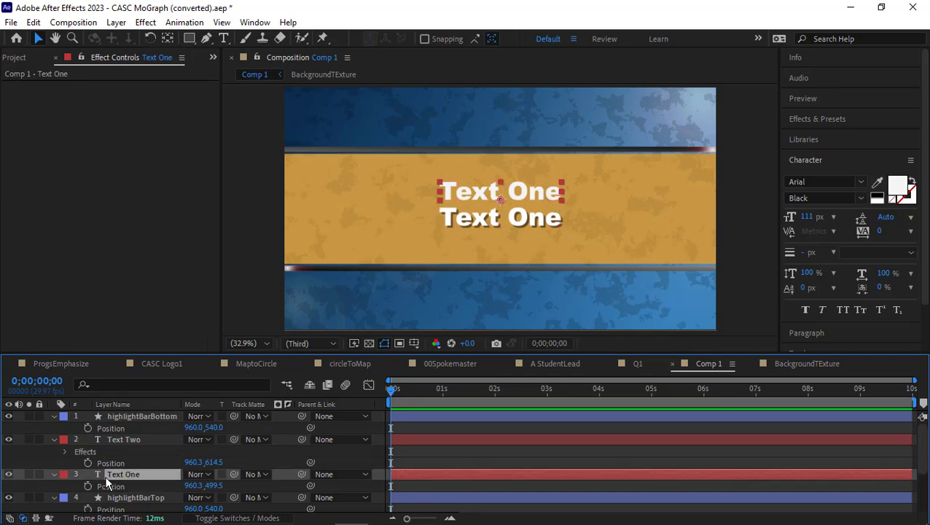
key(ctrl+v)
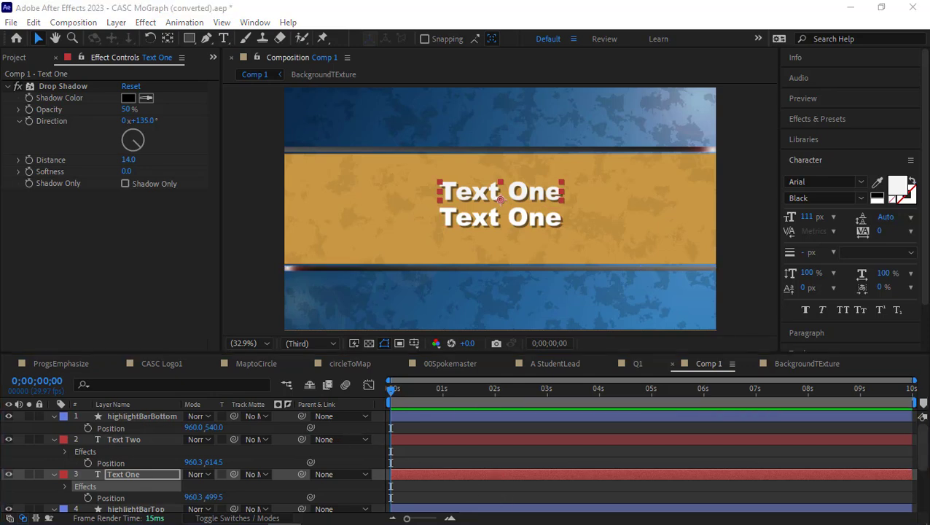
Step: Move the current time to 0;00;01;03 and collapse the expanded properties of all layers in Comp 1
drag(392, 390, 447, 388)
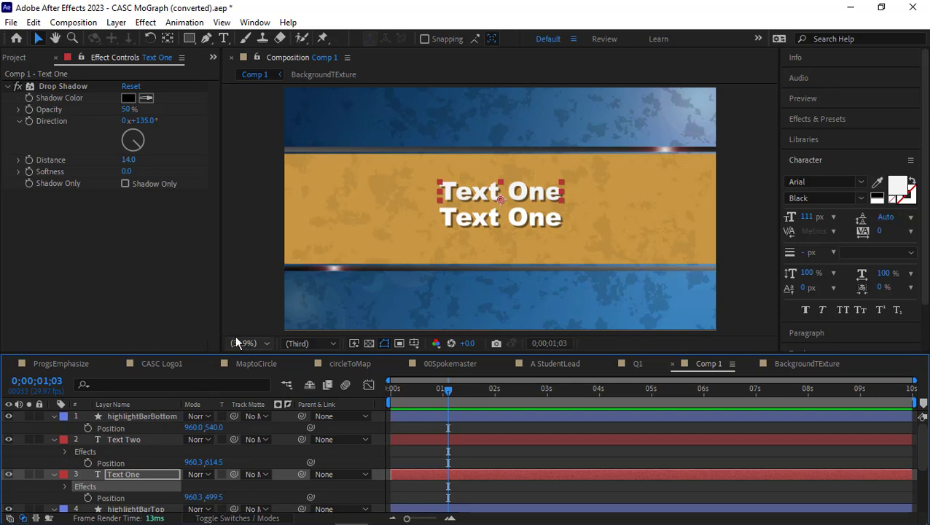
click(254, 321)
key(ctrl+a)
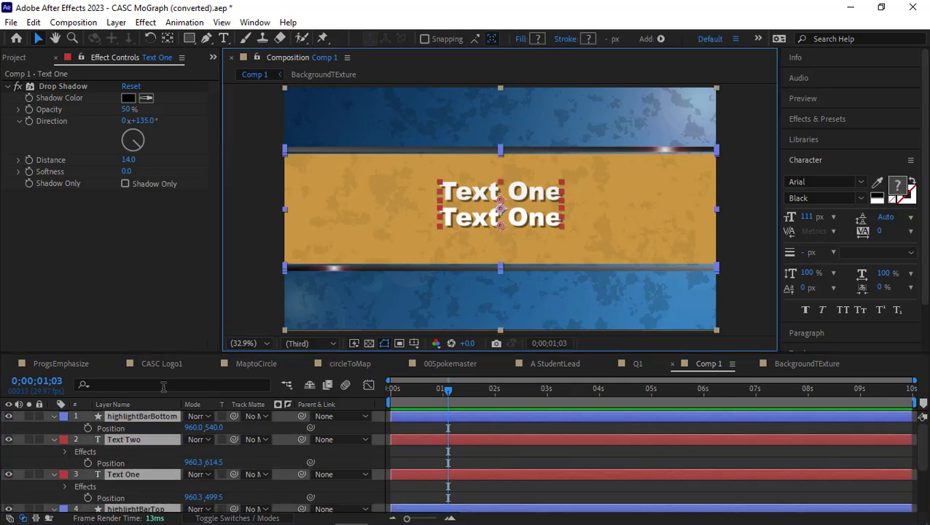
click(54, 417)
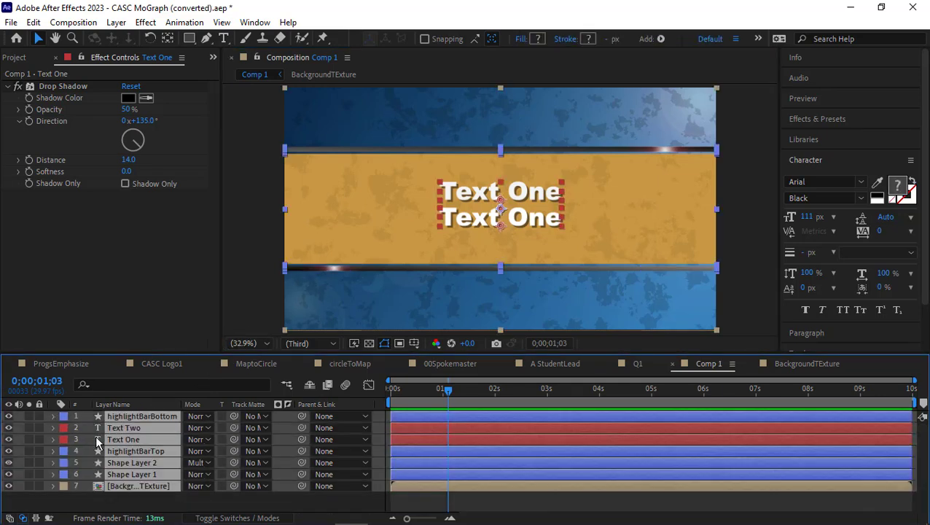
click(131, 501)
Step: Move the highlightBarBottom layer below the two text layers, directly above highlightBarTop
click(147, 450)
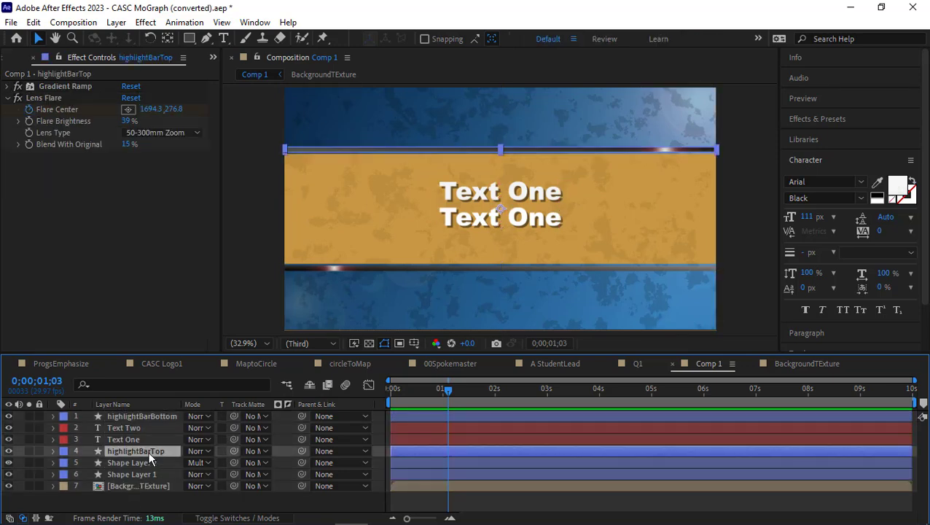
shift+click(141, 473)
mouse_move(8, 474)
mouse_down()
mouse_move(8, 450)
mouse_move(8, 477)
mouse_up()
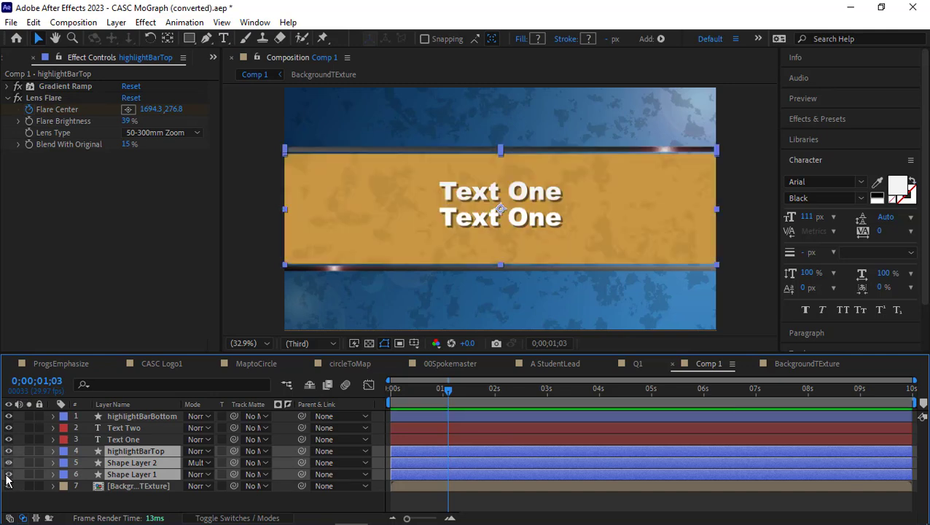
click(134, 415)
drag(134, 415, 135, 443)
Step: Pre-compose the two highlight bars, Shape Layer 2 and Shape Layer 1 into a composition named CenterDisplay
click(125, 474)
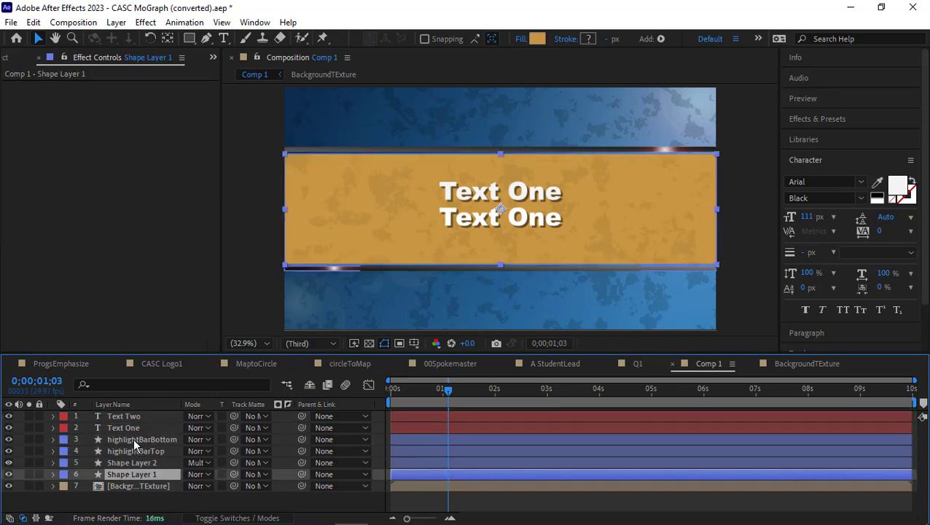
shift+click(133, 440)
right_click(133, 437)
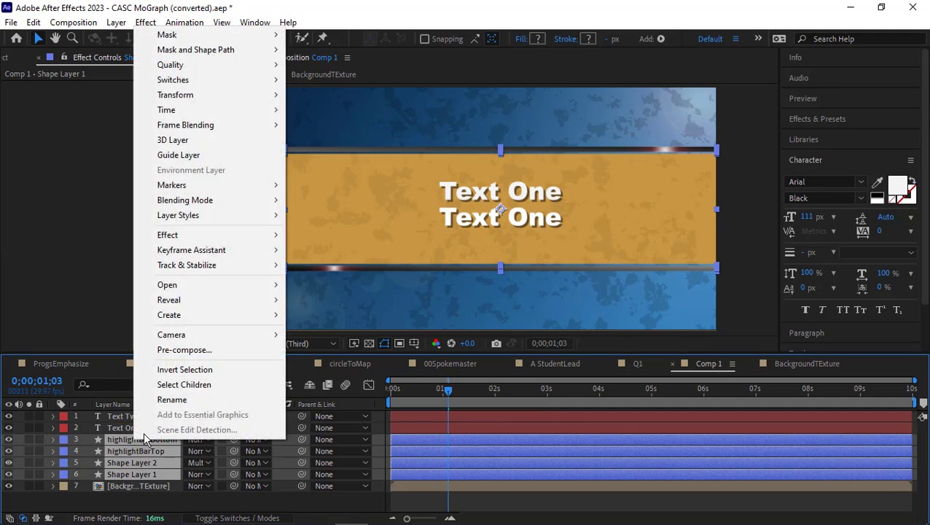
click(184, 350)
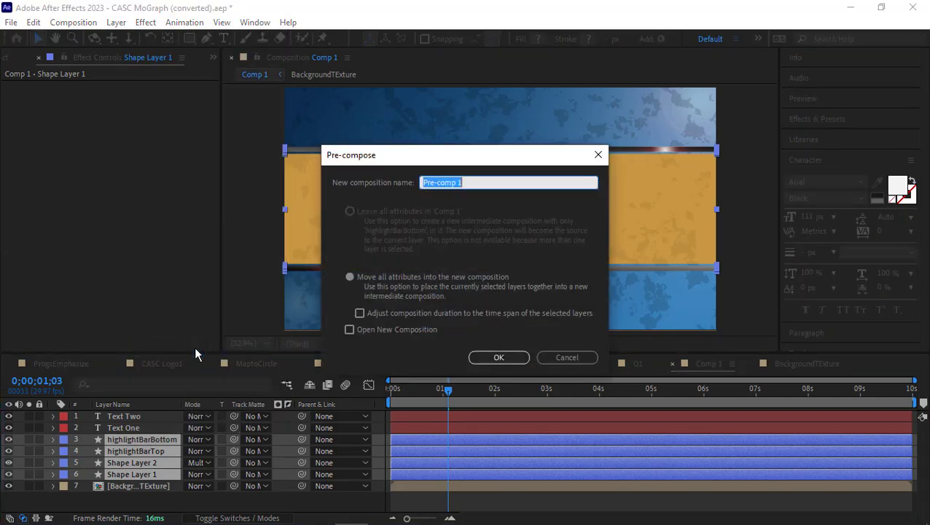
text(CenterDisplay)
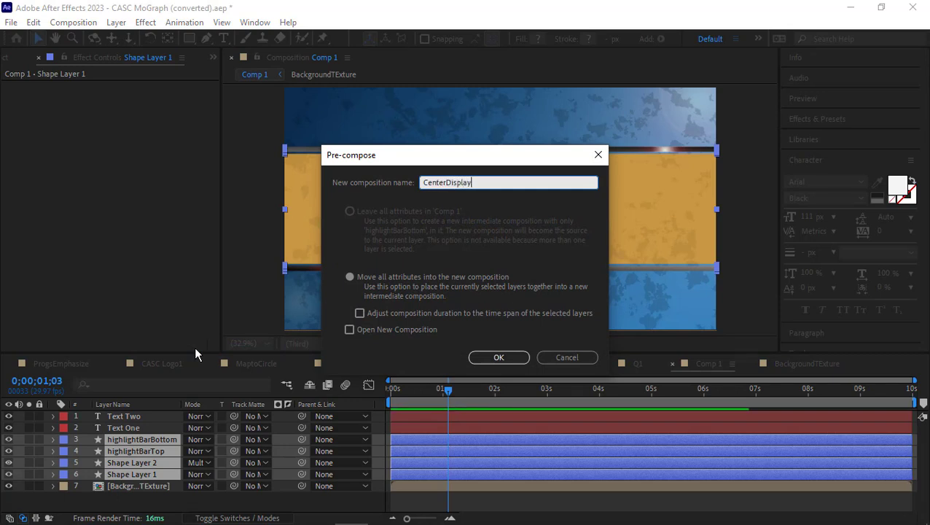
key(Return)
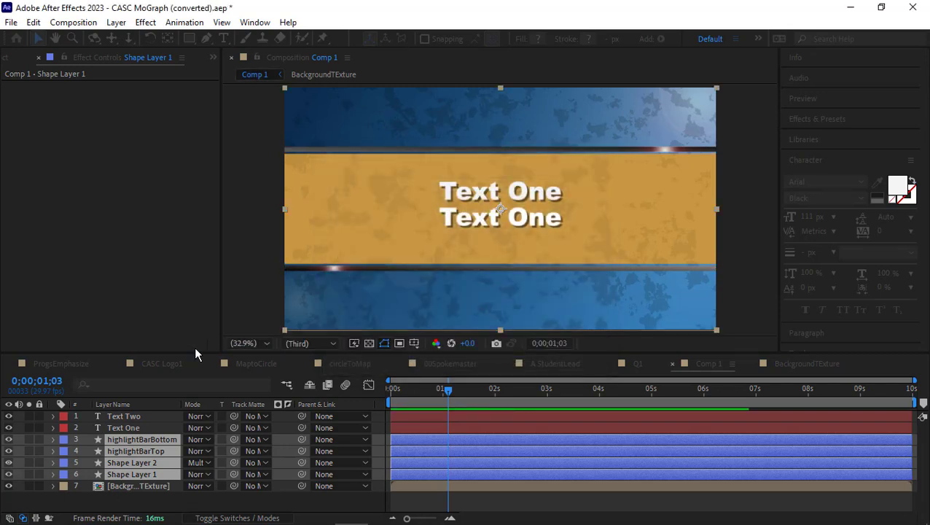
Step: Check what CenterDisplay contains by toggling its visibility and viewing its contents, and return to Comp 1
click(9, 440)
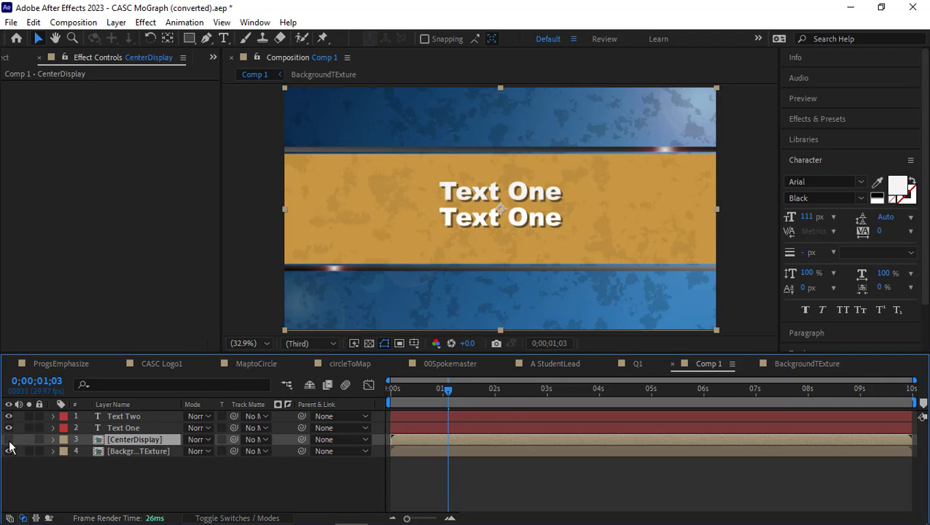
click(9, 440)
click(9, 440)
click(9, 439)
double_click(99, 442)
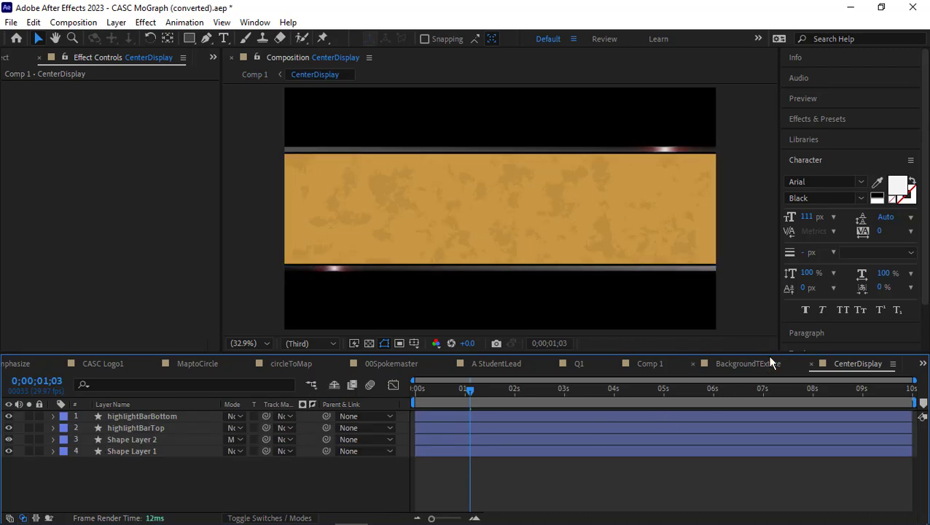
click(651, 363)
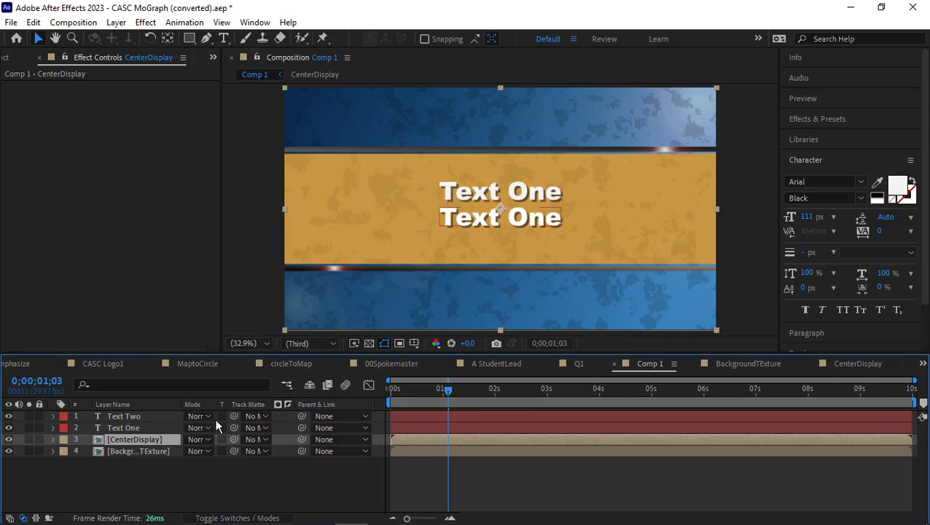
Step: Apply the Drop Shadow effect to the highlightBarBottom layer inside CenterDisplay and check the result in Comp 1
click(859, 363)
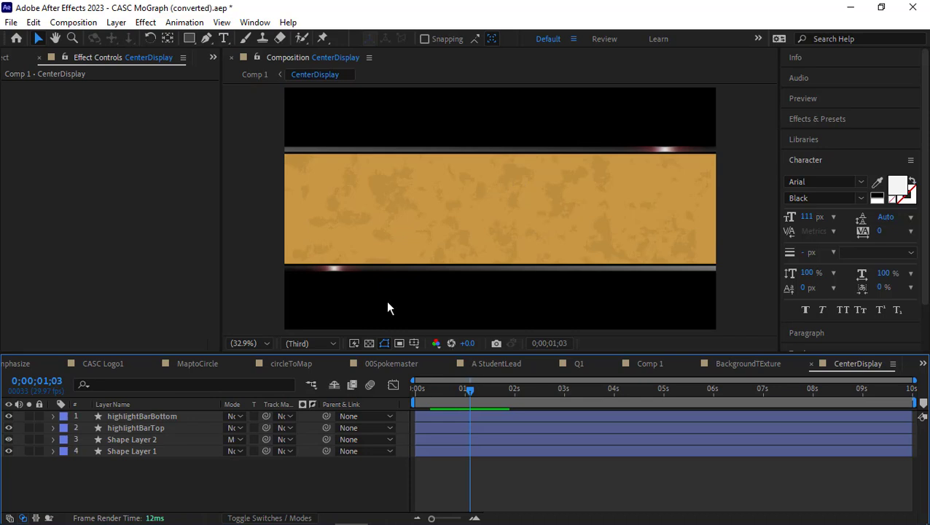
click(147, 416)
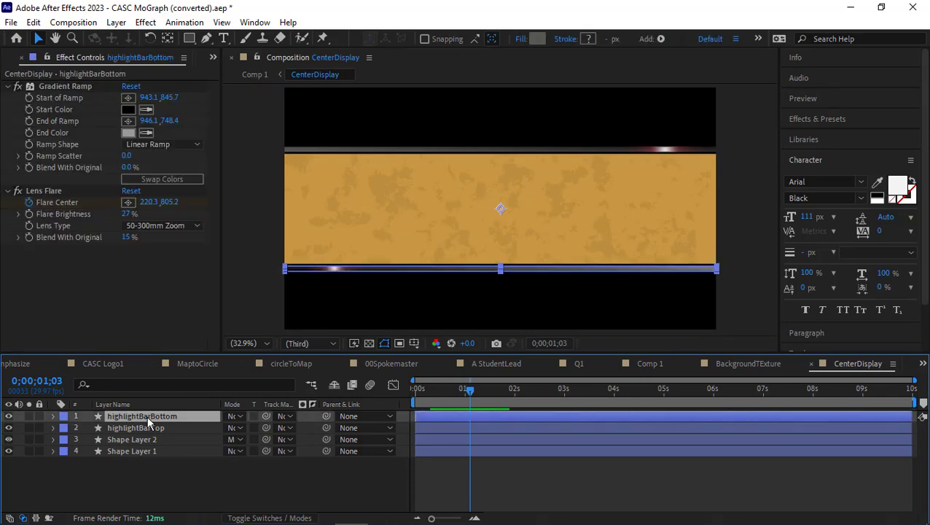
click(813, 121)
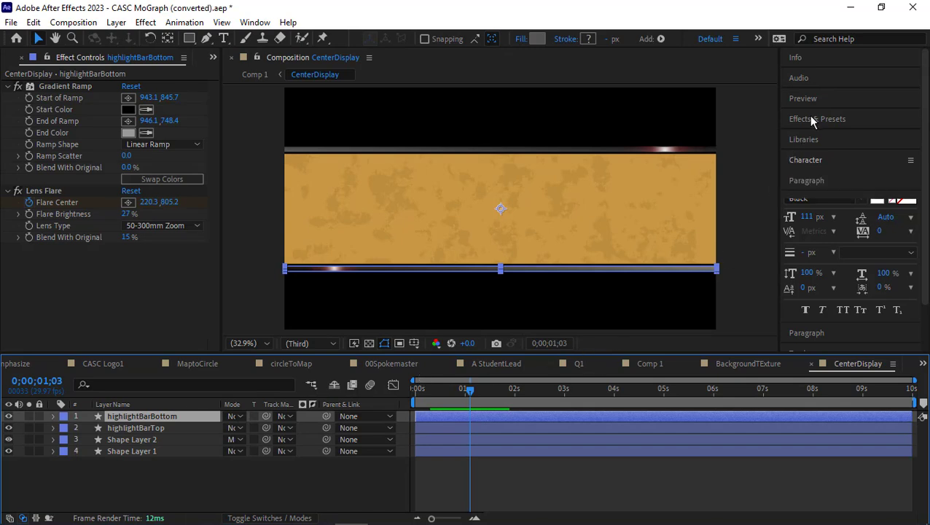
drag(831, 198, 211, 417)
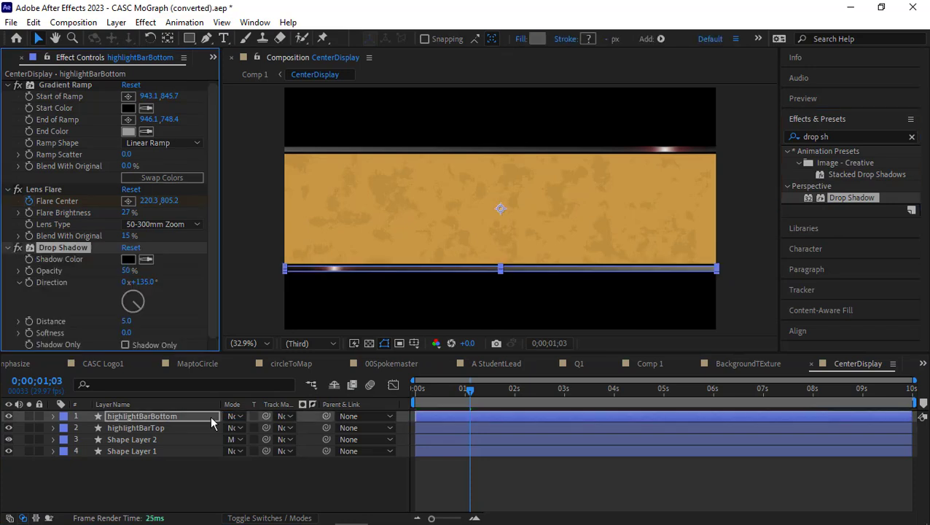
click(651, 366)
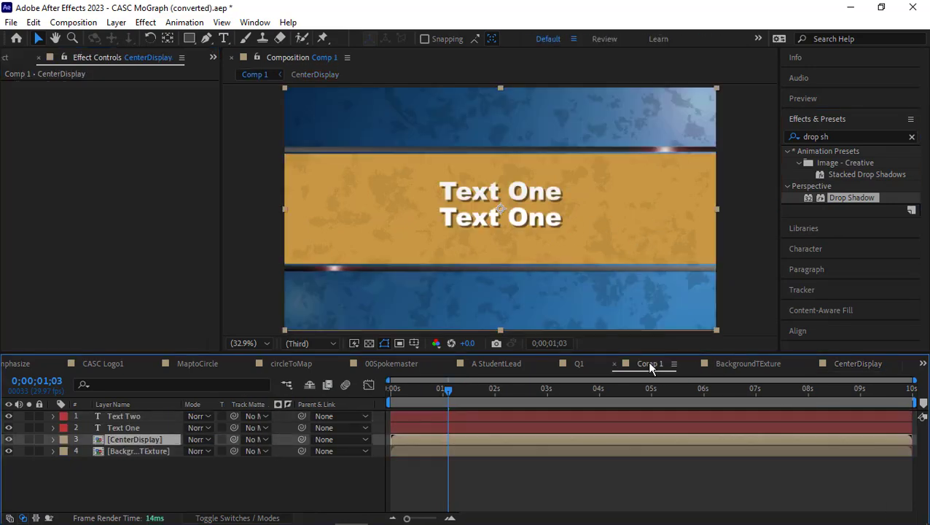
Step: Set the highlightBarBottom layer's Drop Shadow opacity to 70% and distance to 10, and check it in Comp 1
click(838, 363)
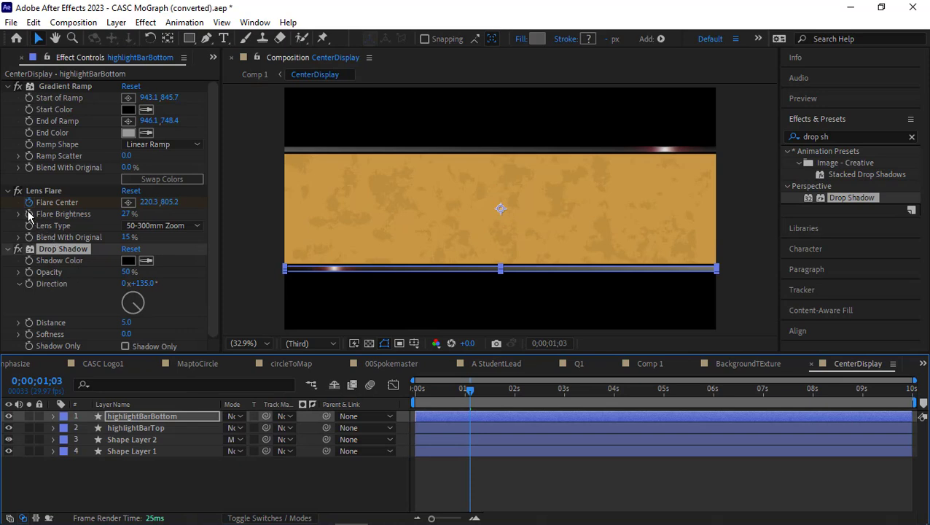
click(8, 192)
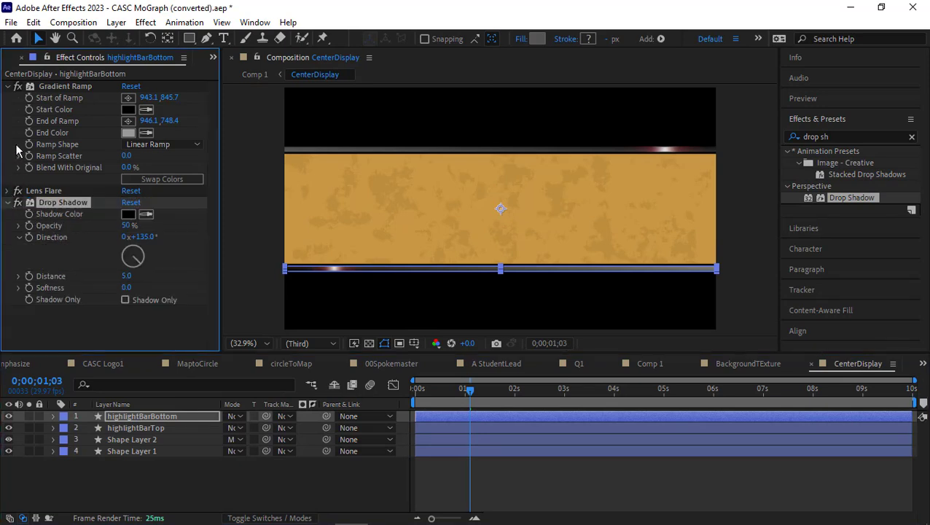
click(8, 87)
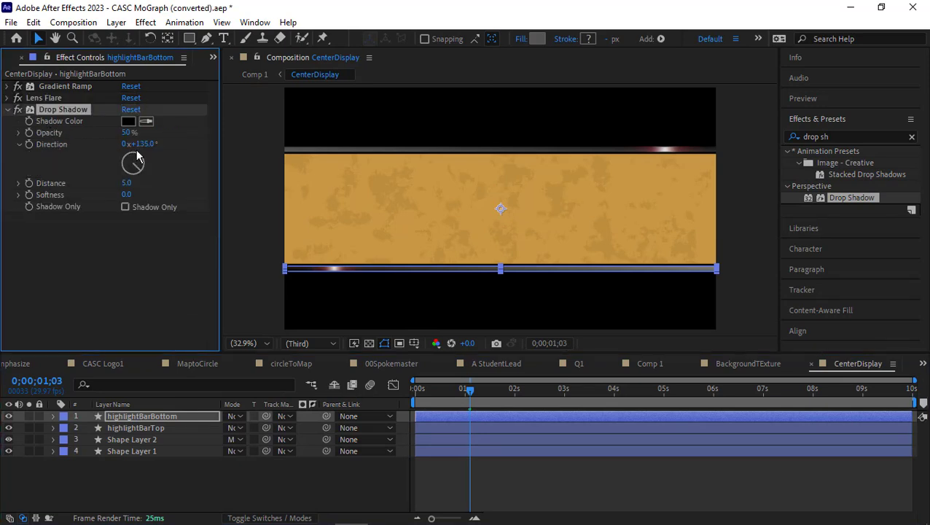
drag(128, 132, 165, 129)
drag(125, 184, 132, 181)
click(641, 364)
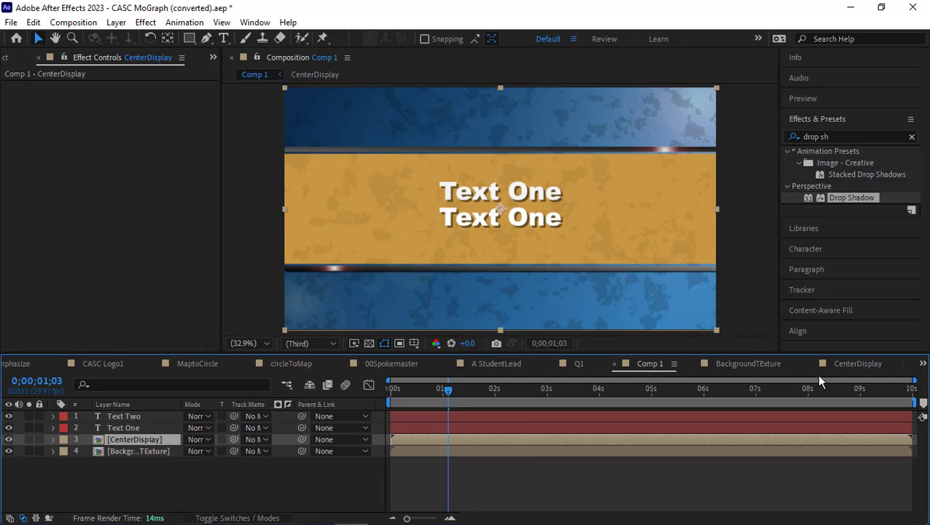
Step: Increase the highlightBarBottom layer's Drop Shadow distance to 28 and review the shadow in Comp 1
click(854, 363)
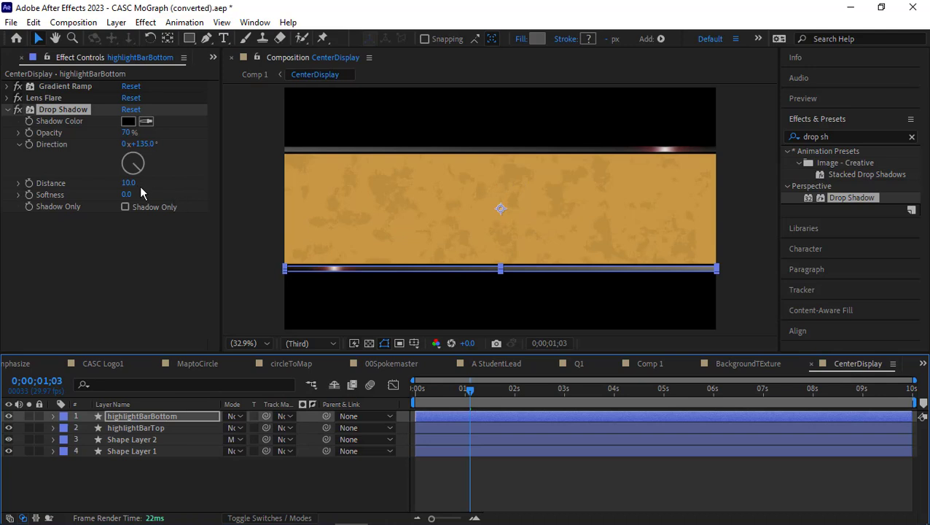
drag(129, 183, 142, 183)
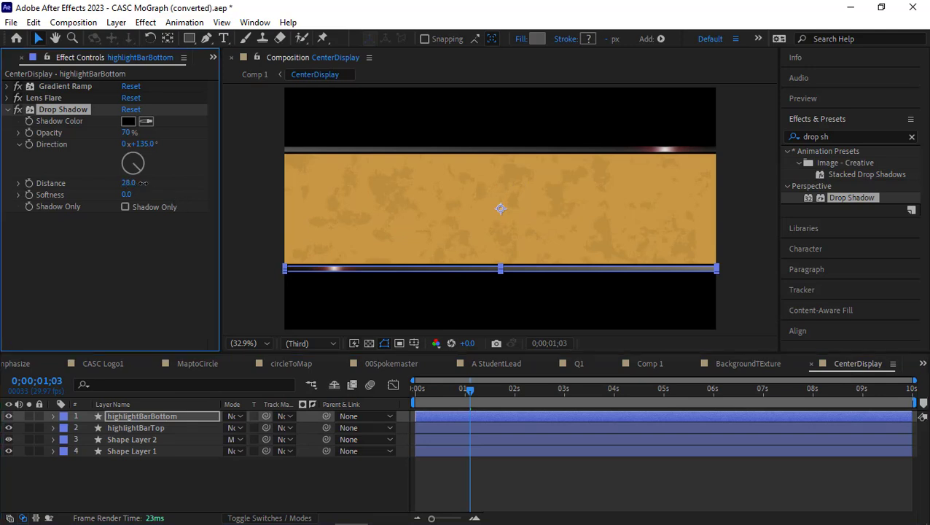
click(650, 364)
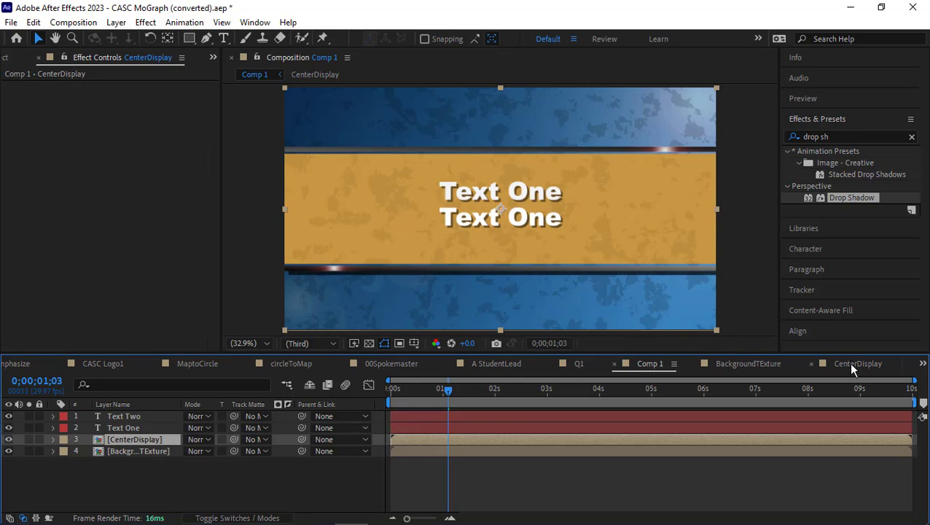
Step: Set the highlightBarBottom layer's Drop Shadow distance to 16 in CenterDisplay and check the shadow in Comp 1
click(852, 363)
click(128, 183)
text(10)
key(Return)
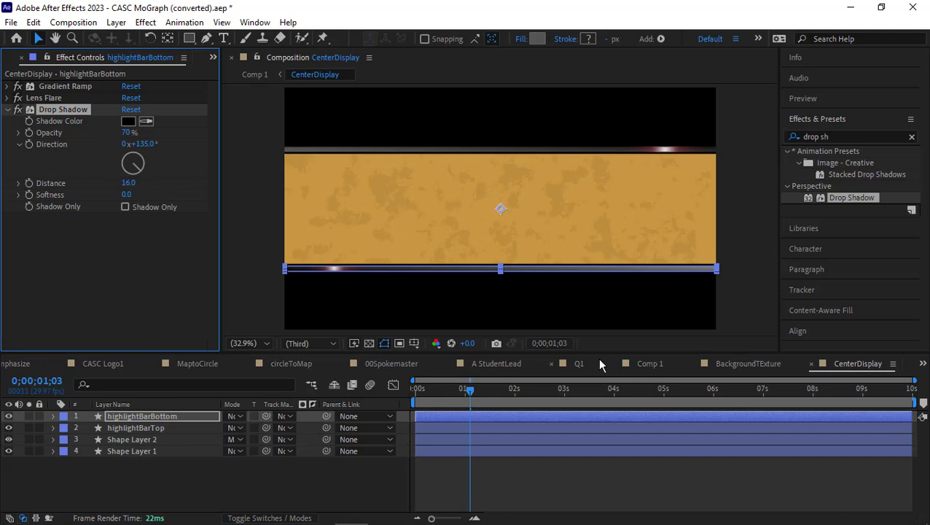
click(650, 365)
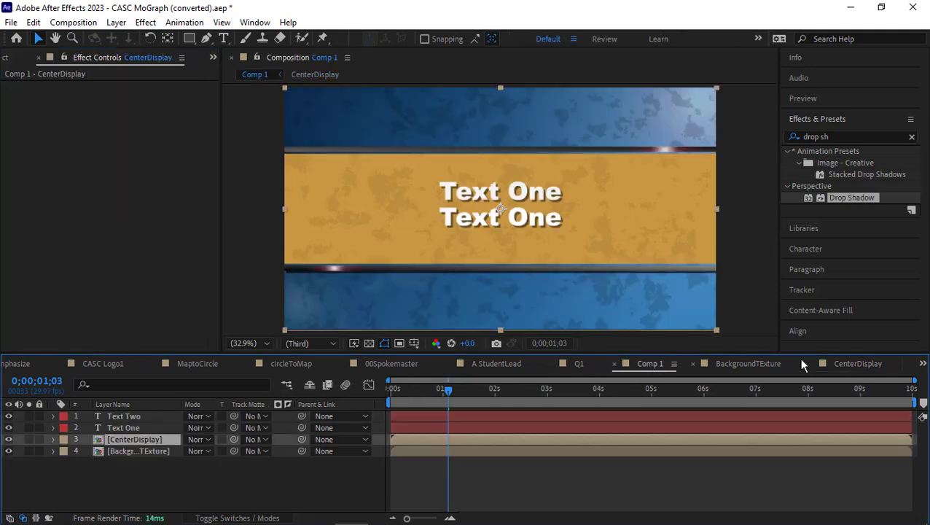
Step: Copy all effects from highlightBarBottom onto highlightBarTop inside CenterDisplay and check the result in Comp 1
click(840, 363)
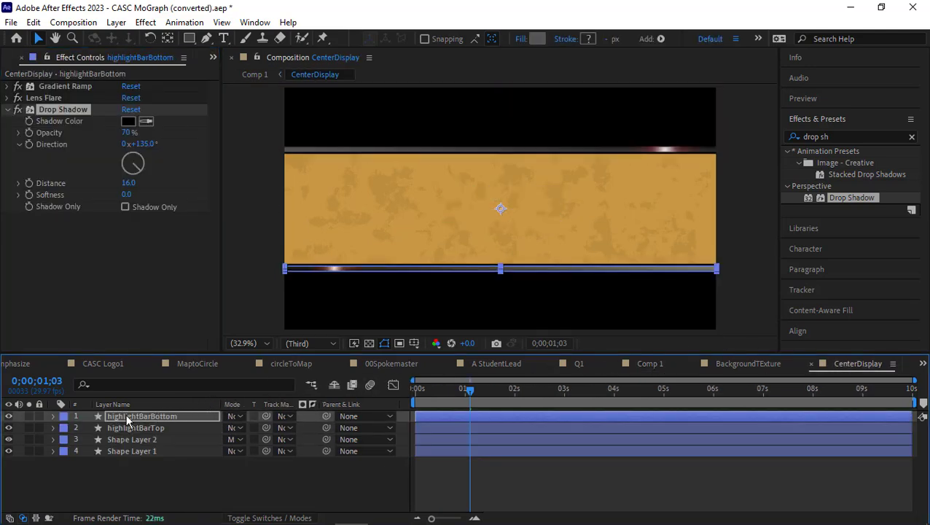
click(129, 418)
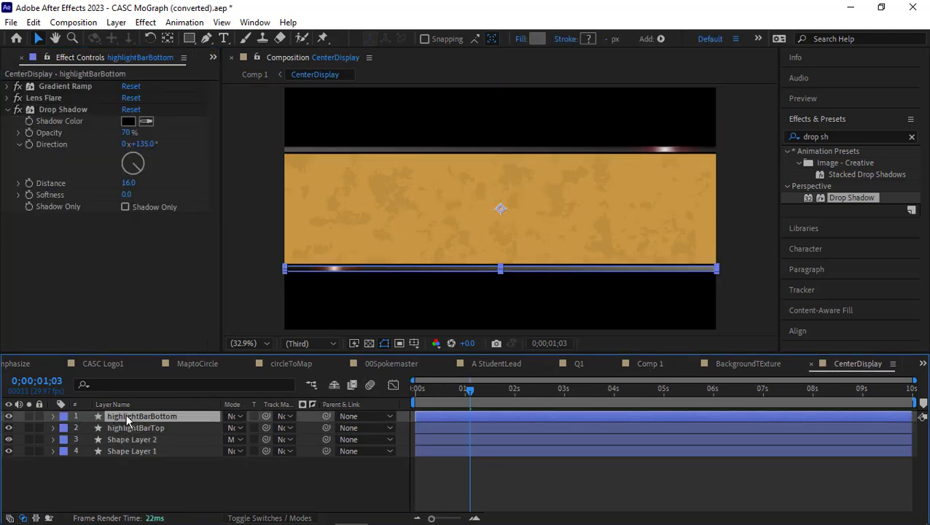
click(53, 416)
click(101, 441)
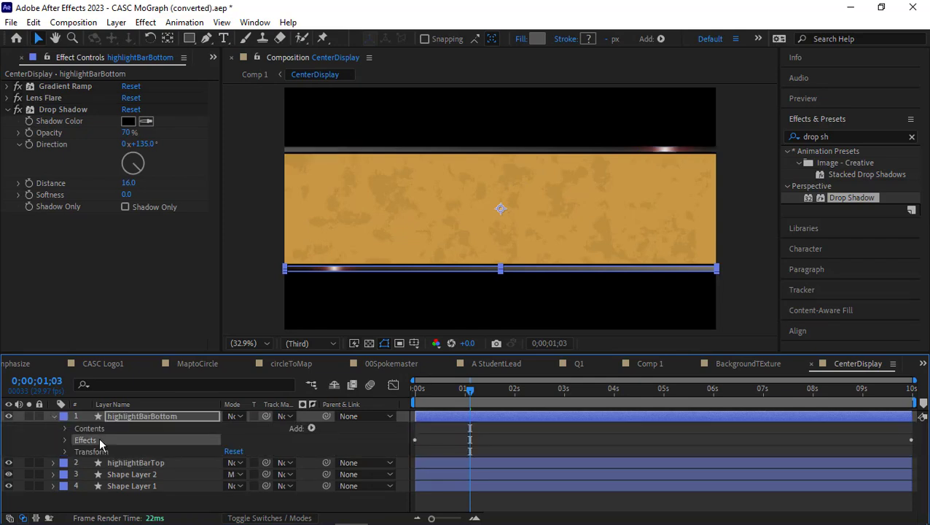
click(118, 463)
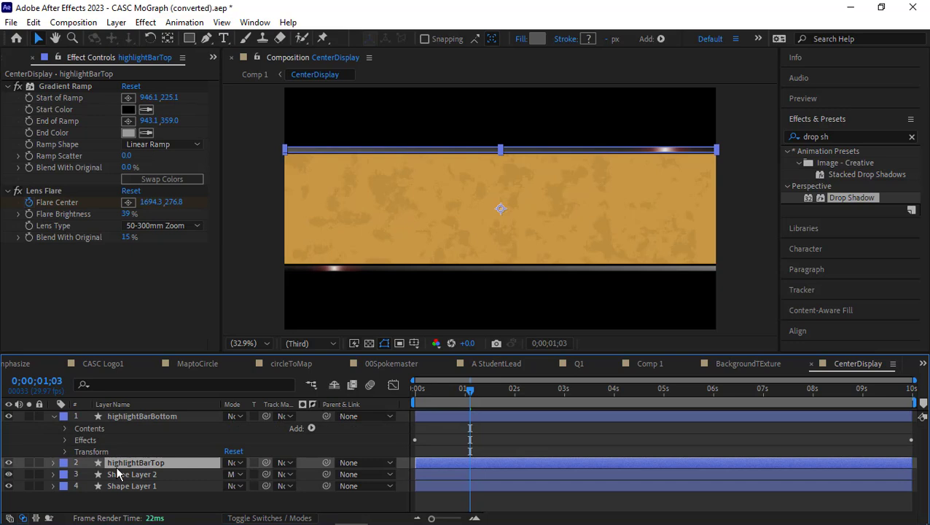
key(ctrl+v)
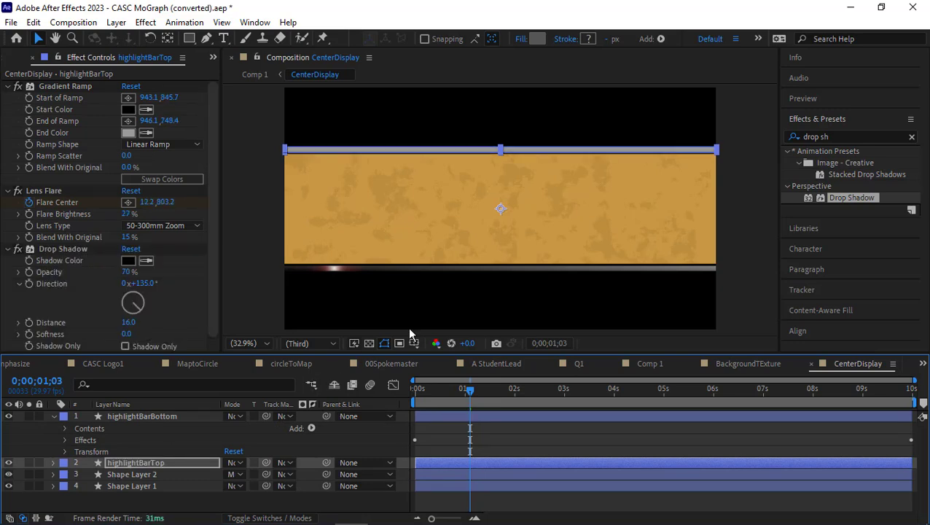
click(664, 367)
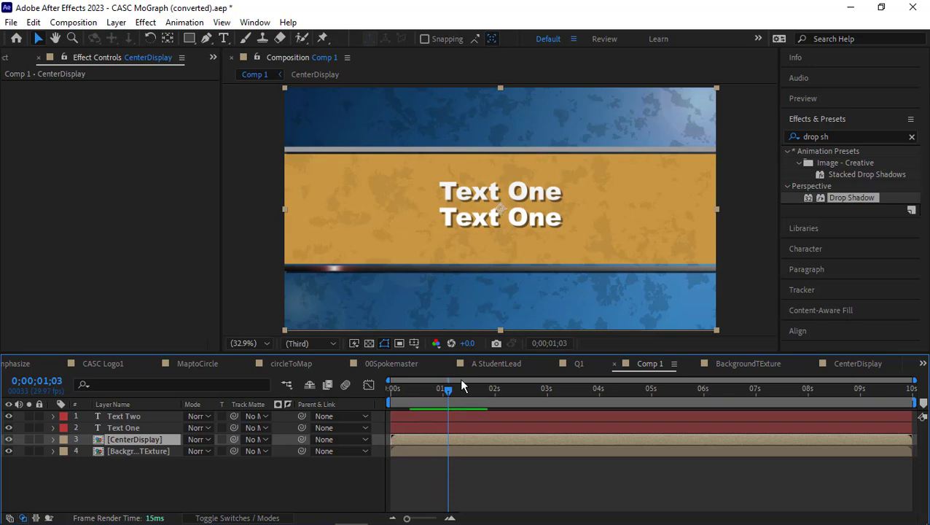
Step: Add Position keyframes to the Text Two and Text One layers at 0;00;01;03, and move the current time to 0;00;00;05
click(143, 416)
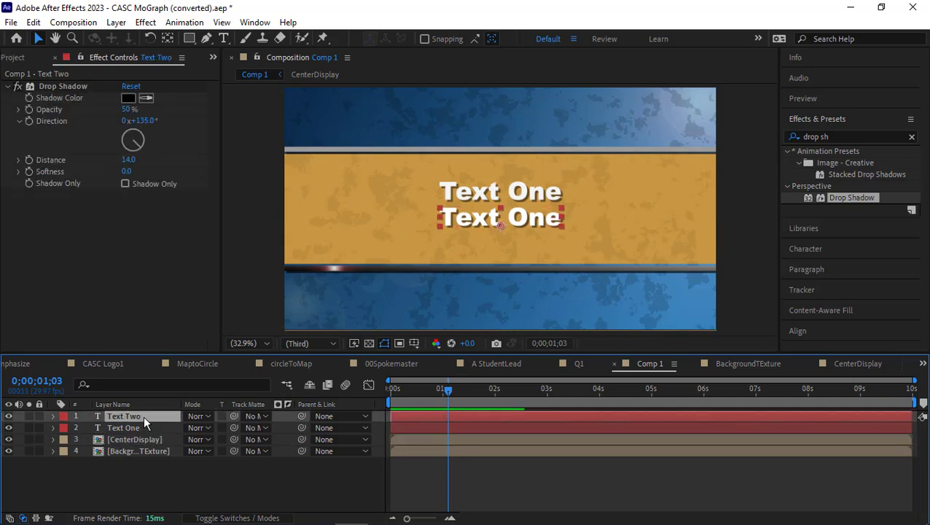
shift+click(161, 426)
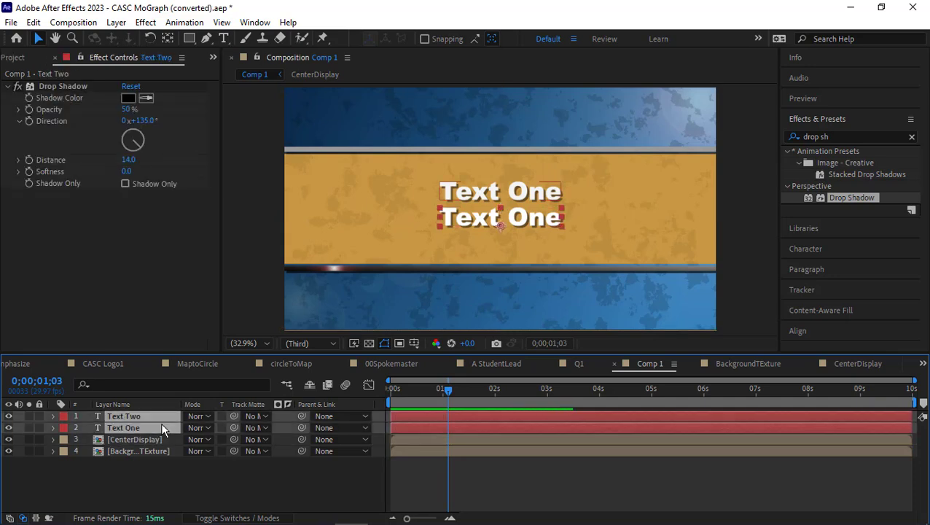
key(p)
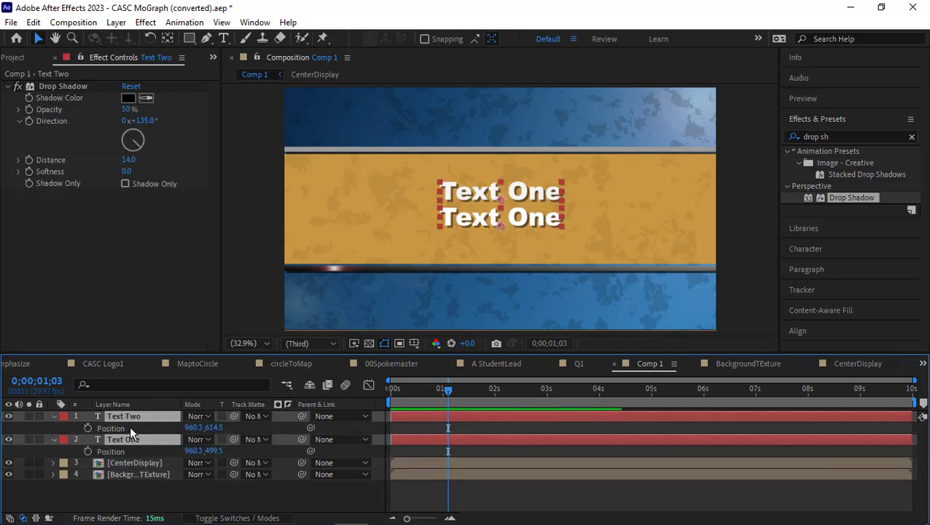
click(88, 429)
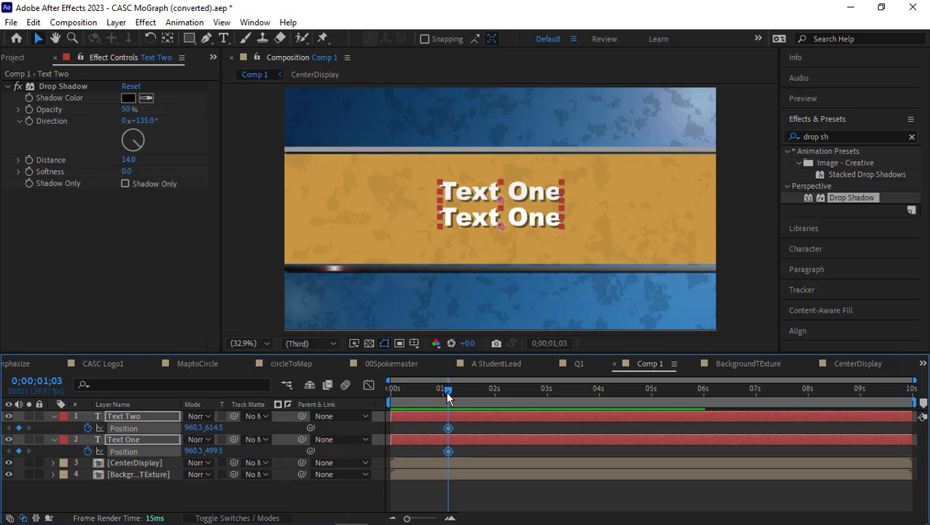
drag(448, 389, 399, 393)
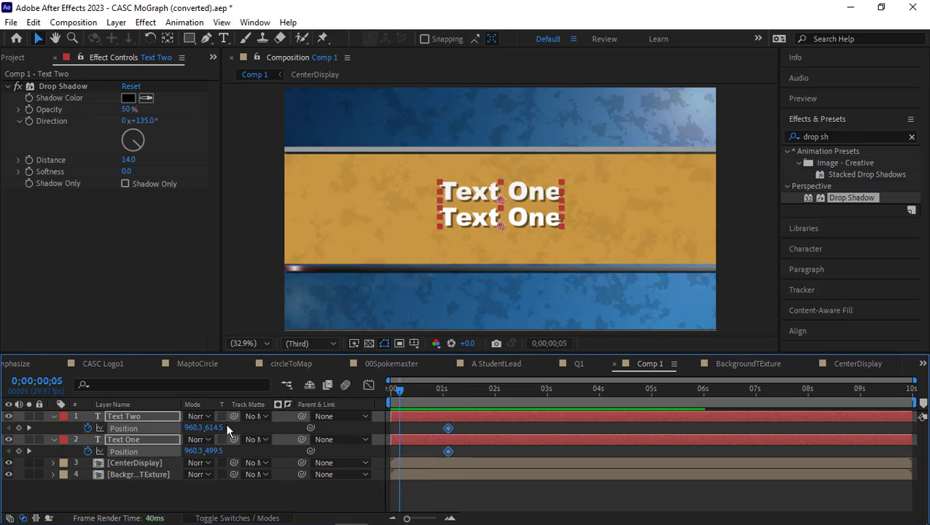
click(231, 503)
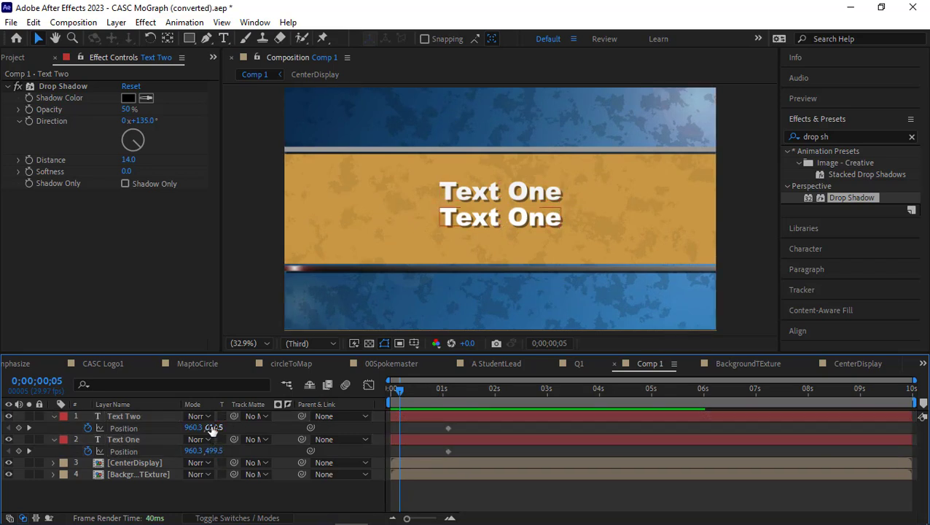
Step: Change the wording of the lower title line to "Text Two"
double_click(521, 215)
click(515, 216)
double_click(546, 216)
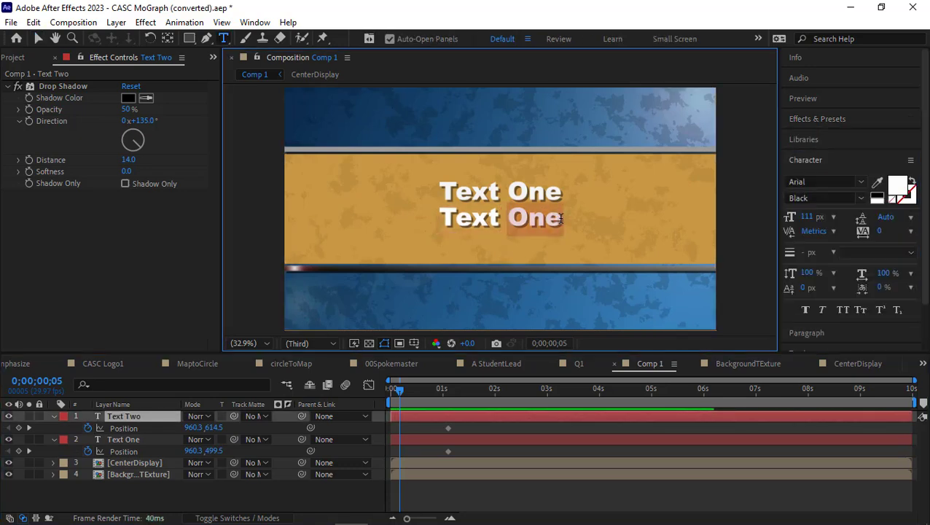
text(Two)
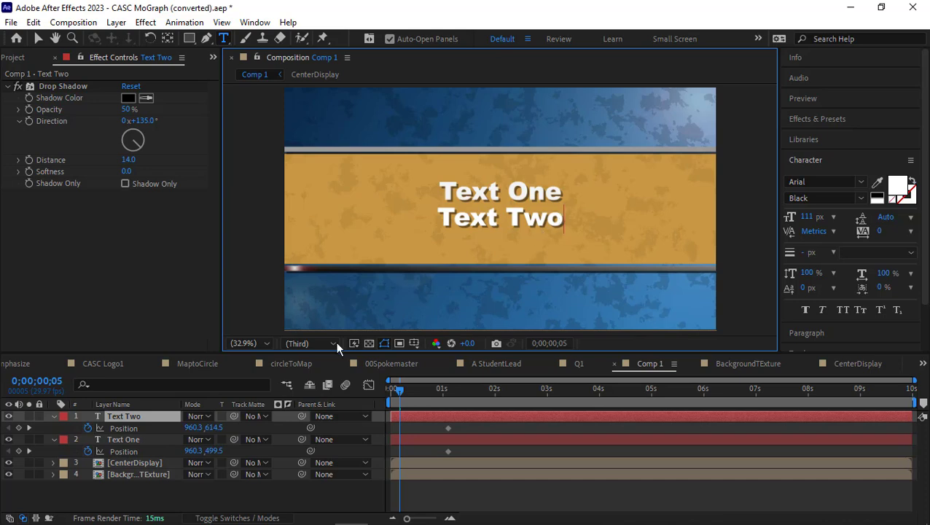
click(155, 415)
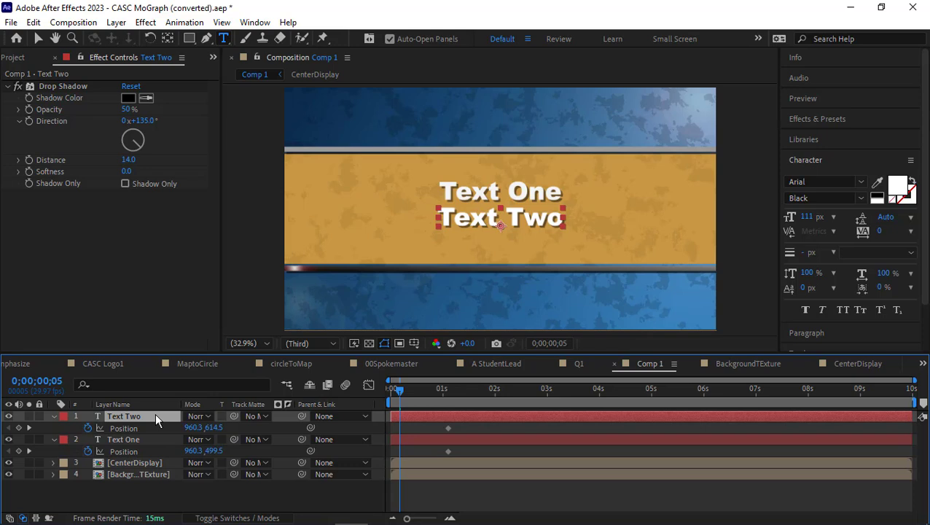
click(216, 428)
text(0)
key(Return)
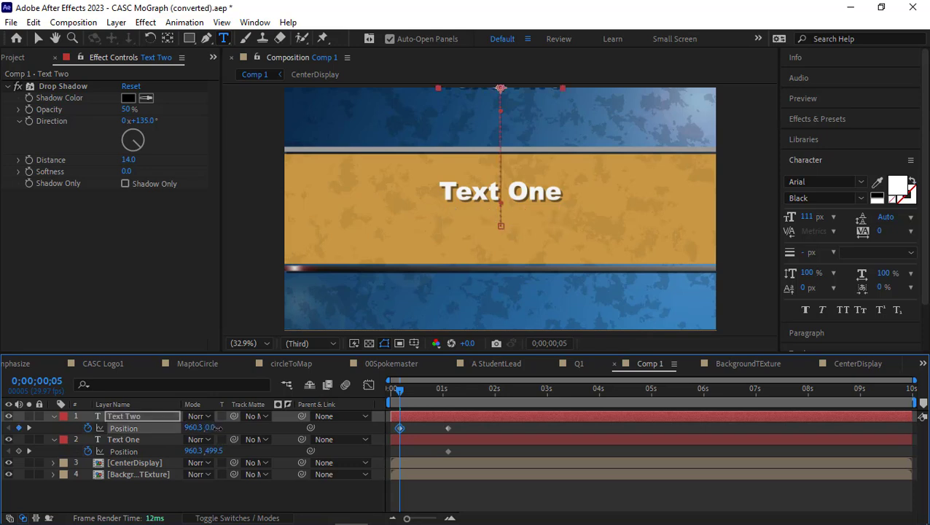
key(ctrl+z)
Step: Set the Text Two layer's X position to -321 at 0;00;00;05 so it starts outside the frame's left edge
click(191, 429)
text(0)
key(Return)
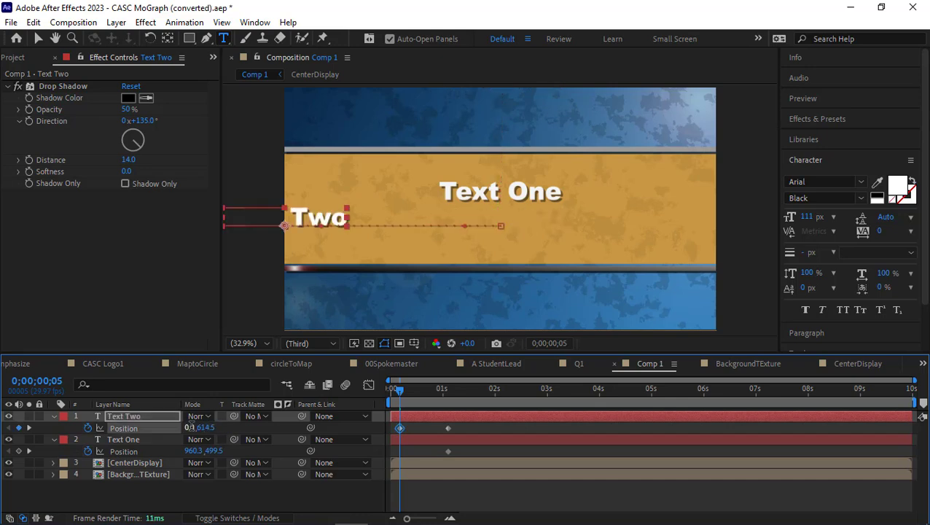
drag(188, 427, 6, 436)
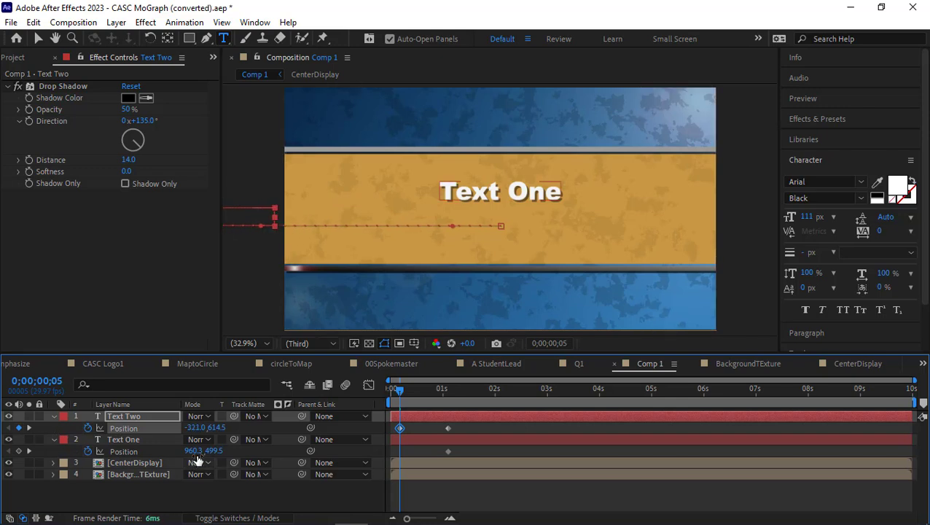
Step: Move the Text One layer horizontally past the frame's right edge at 0;00;00;05 and scrub through the slide-in animation
click(132, 439)
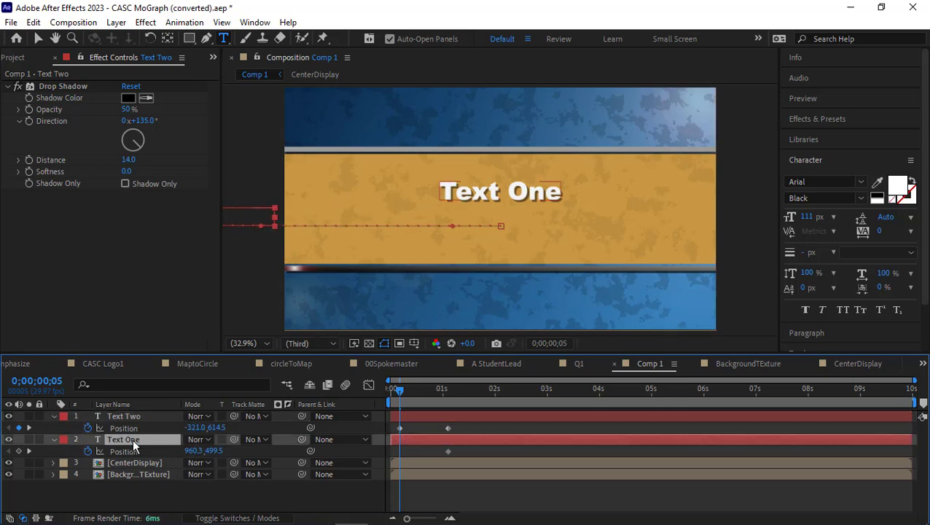
drag(210, 452, 271, 461)
drag(198, 453, 348, 451)
drag(397, 396, 455, 400)
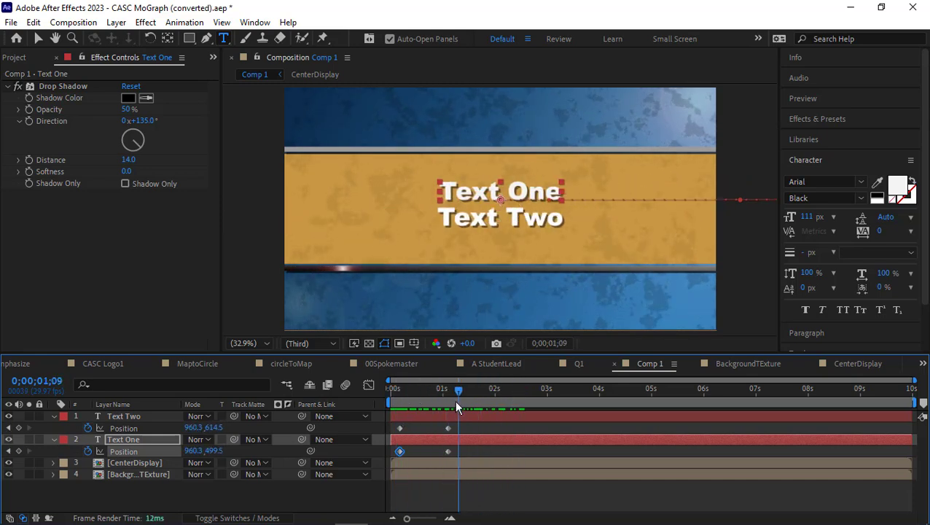